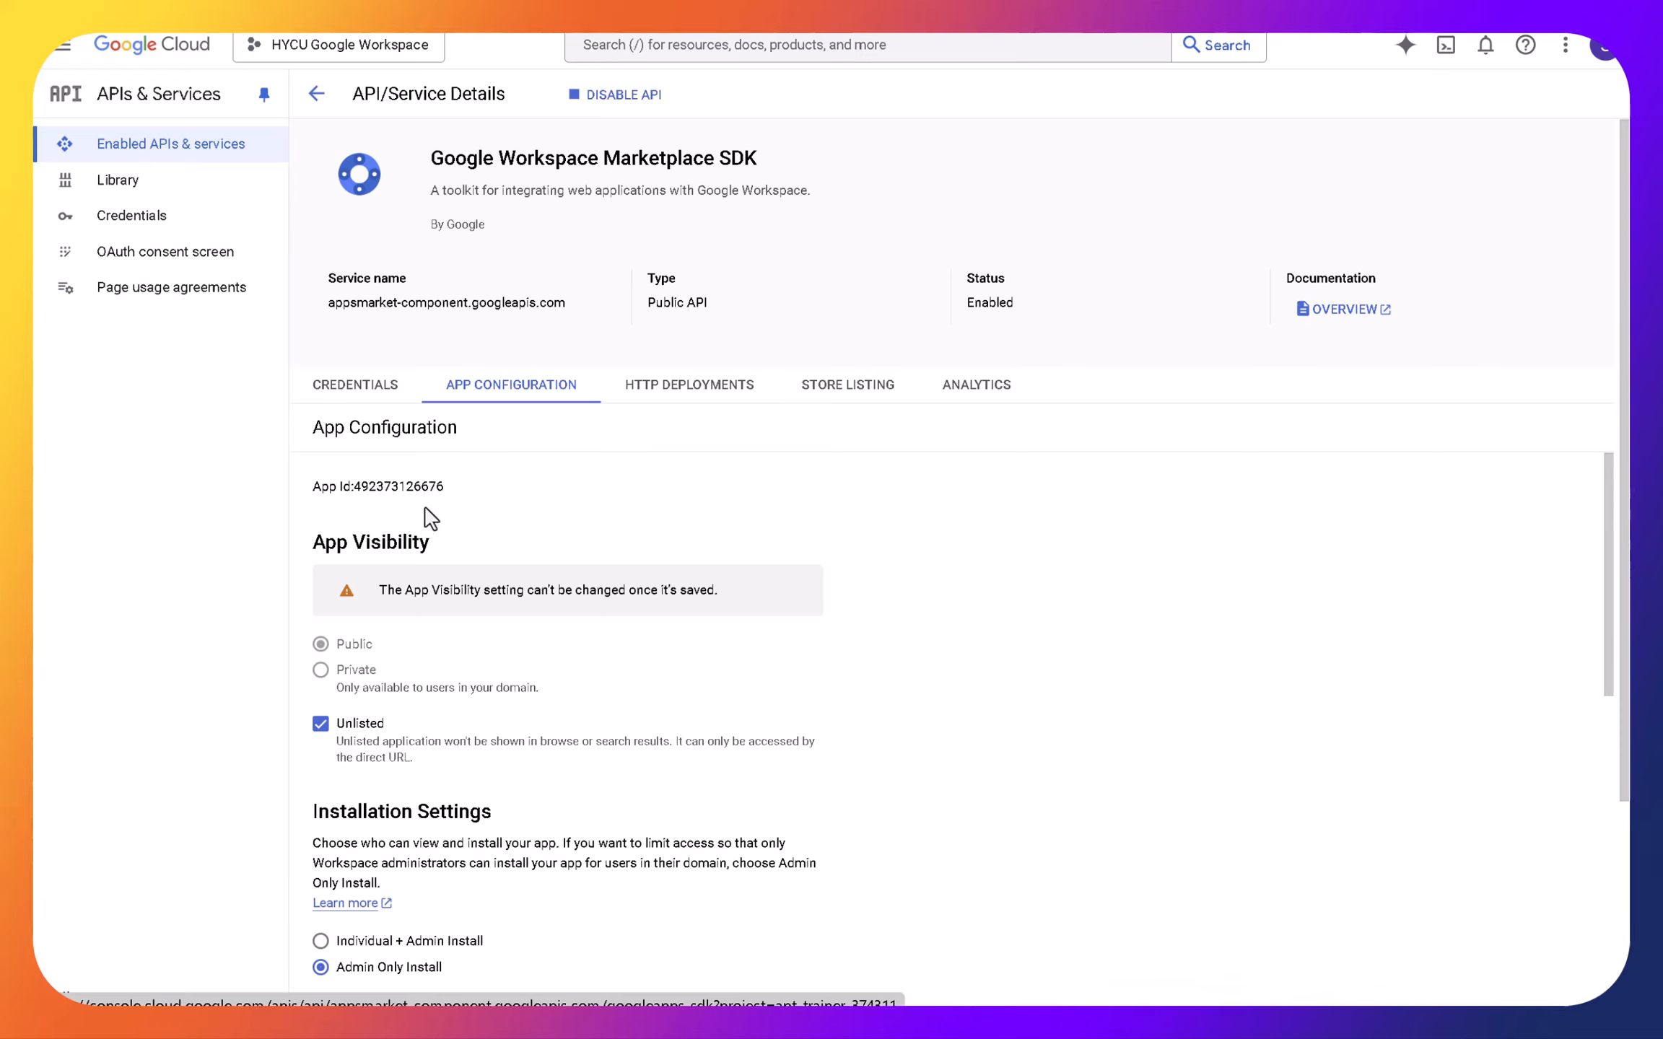
# - Review the read-only OAuth scopes in the orgunits.list and groups.list references, returning to the Marketplace SDK app configuration
pyautogui.moveTo(488, 36)
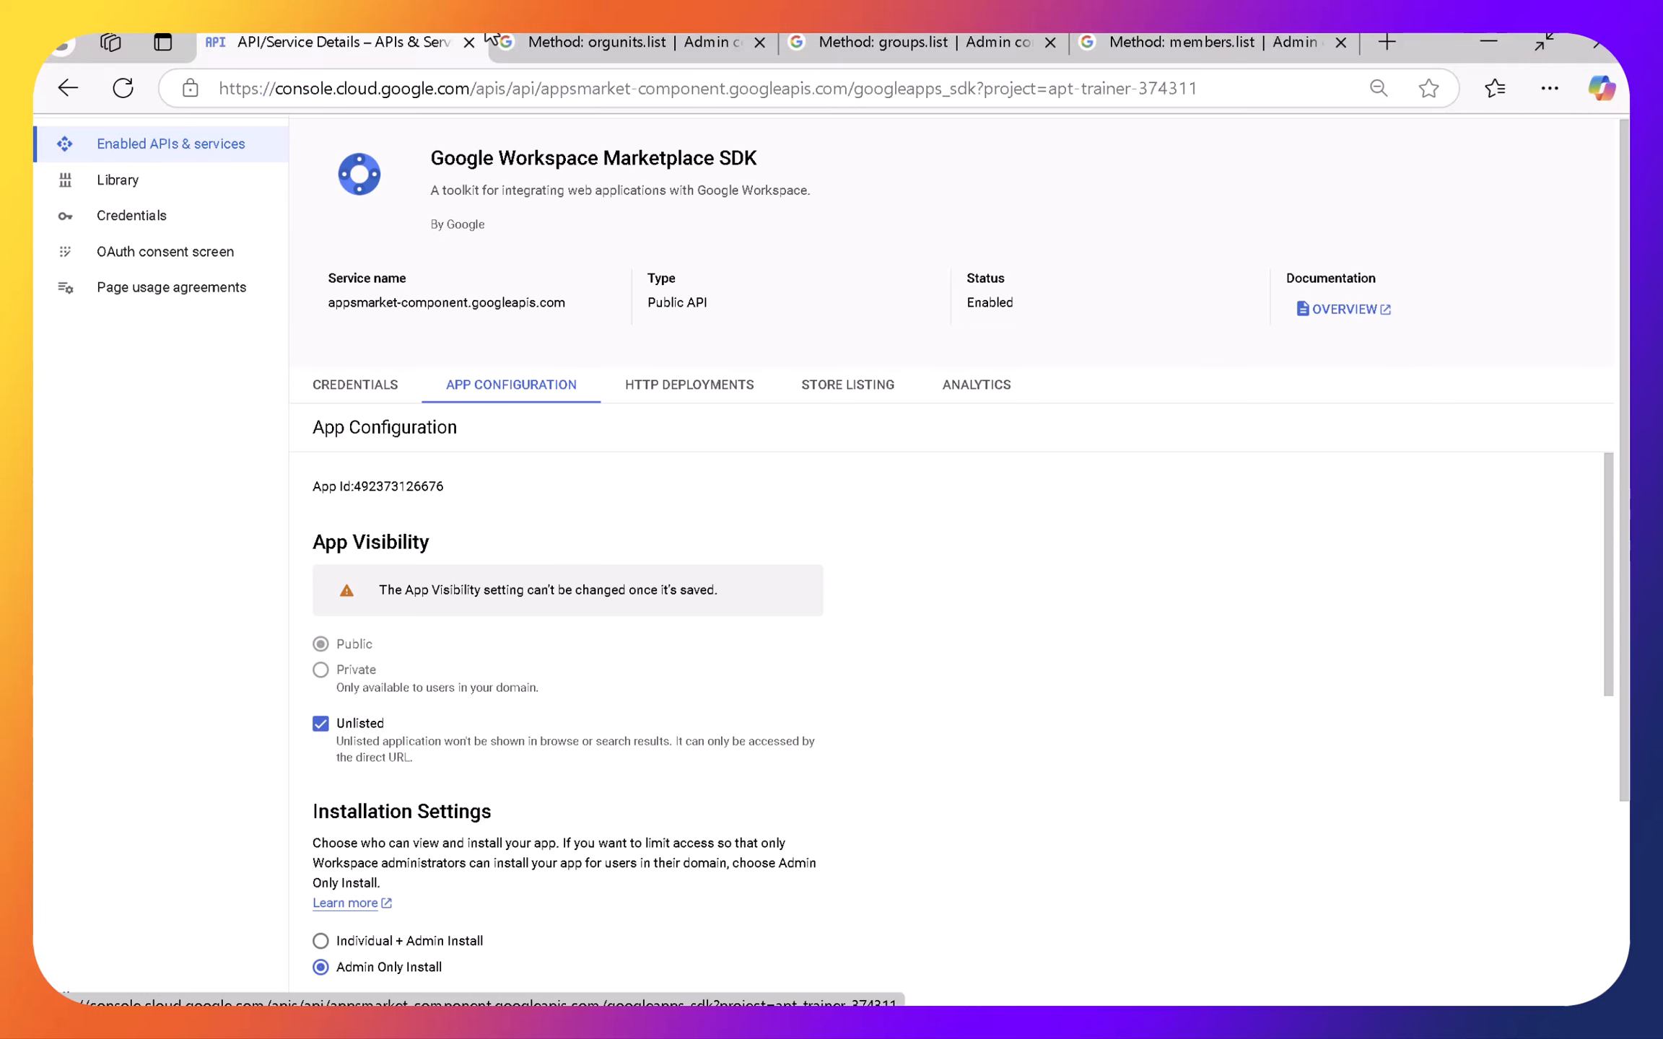
pyautogui.click(638, 43)
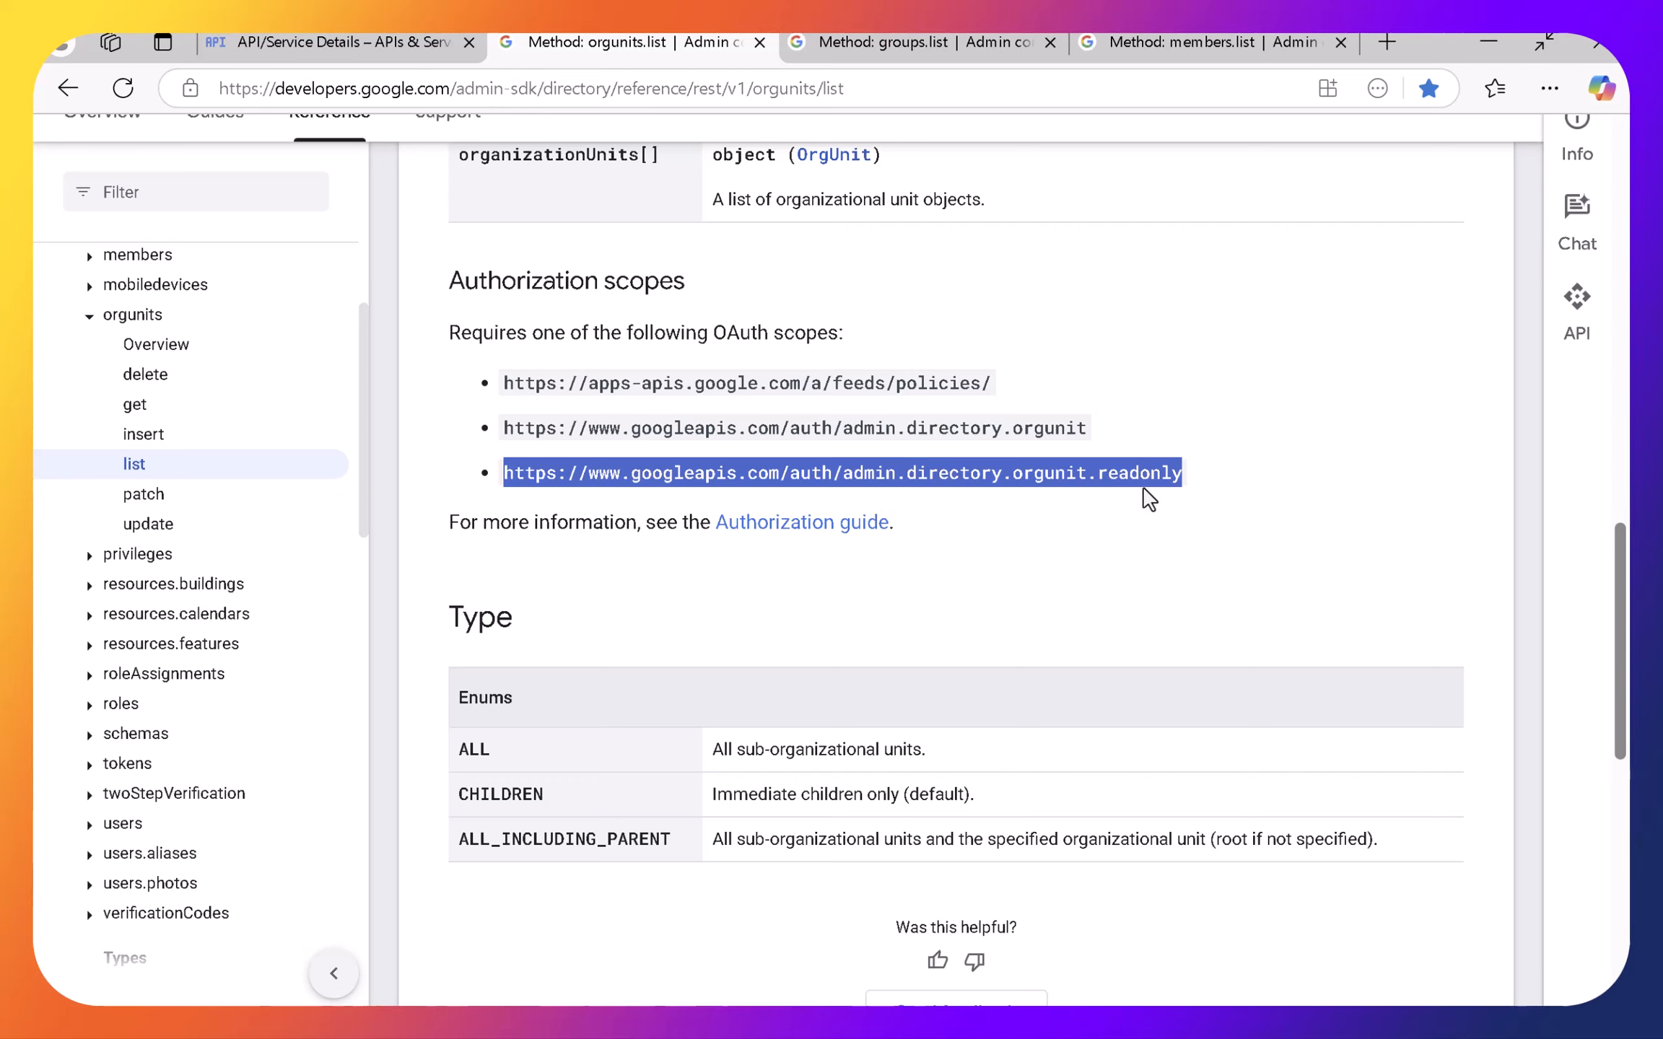
pyautogui.click(869, 42)
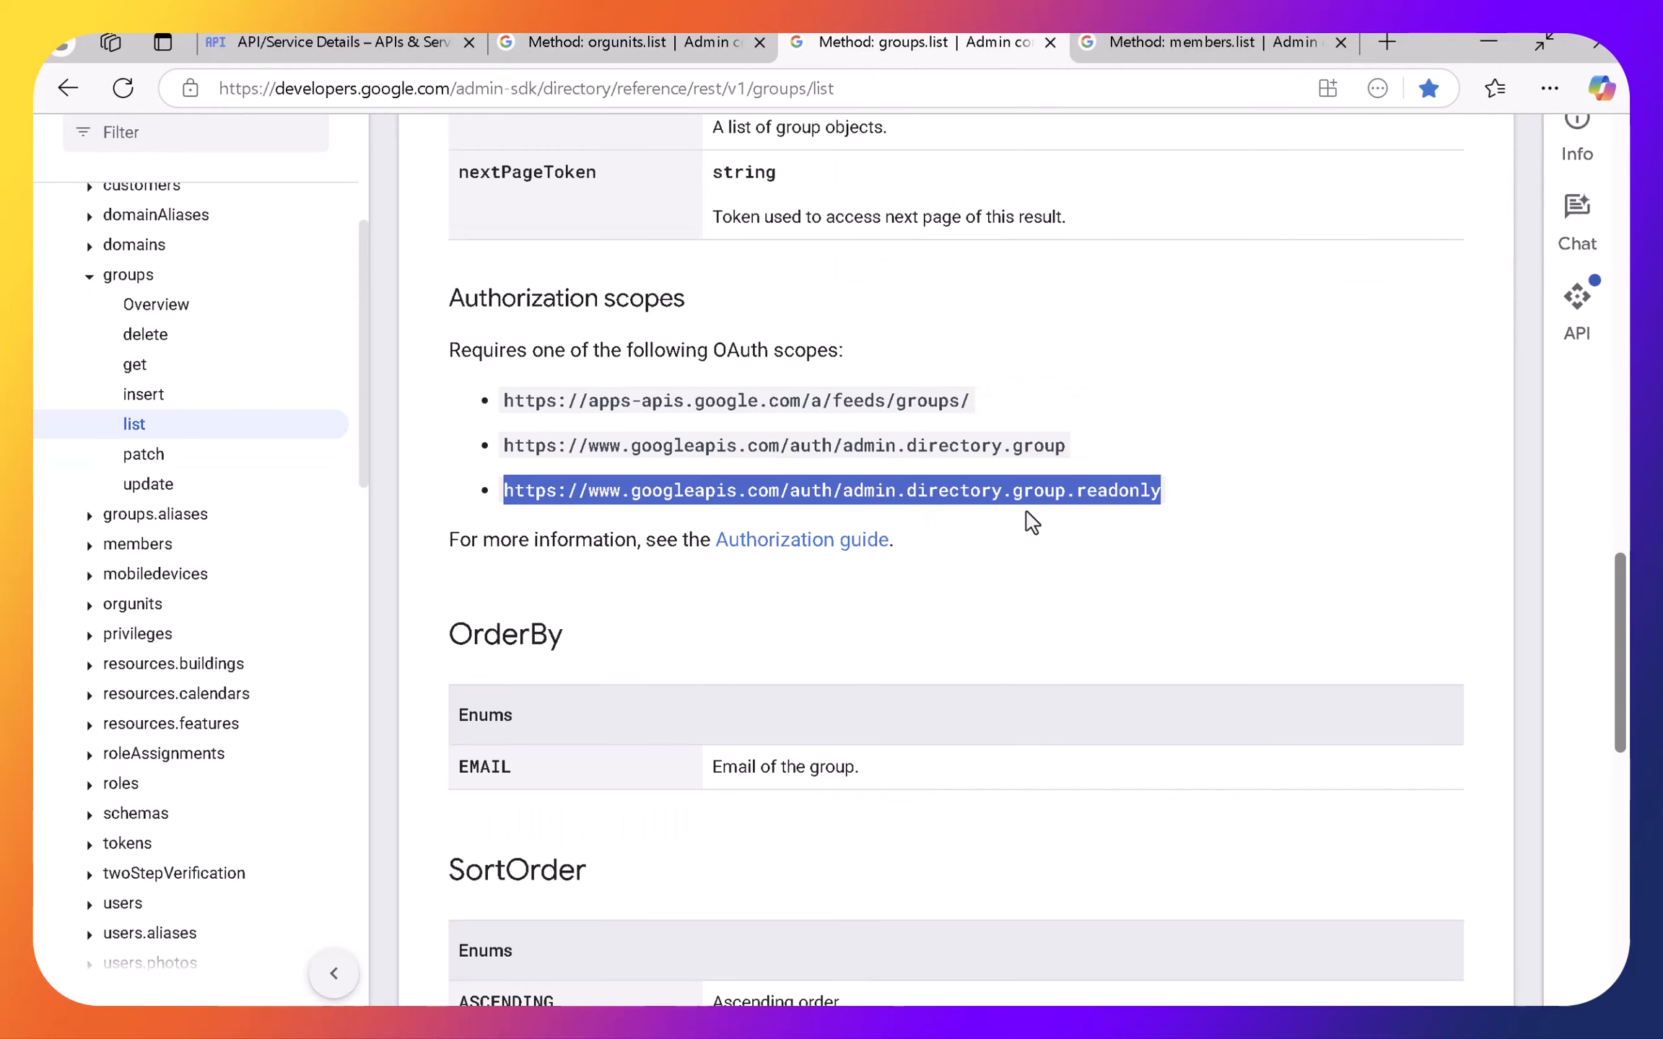
pyautogui.click(688, 49)
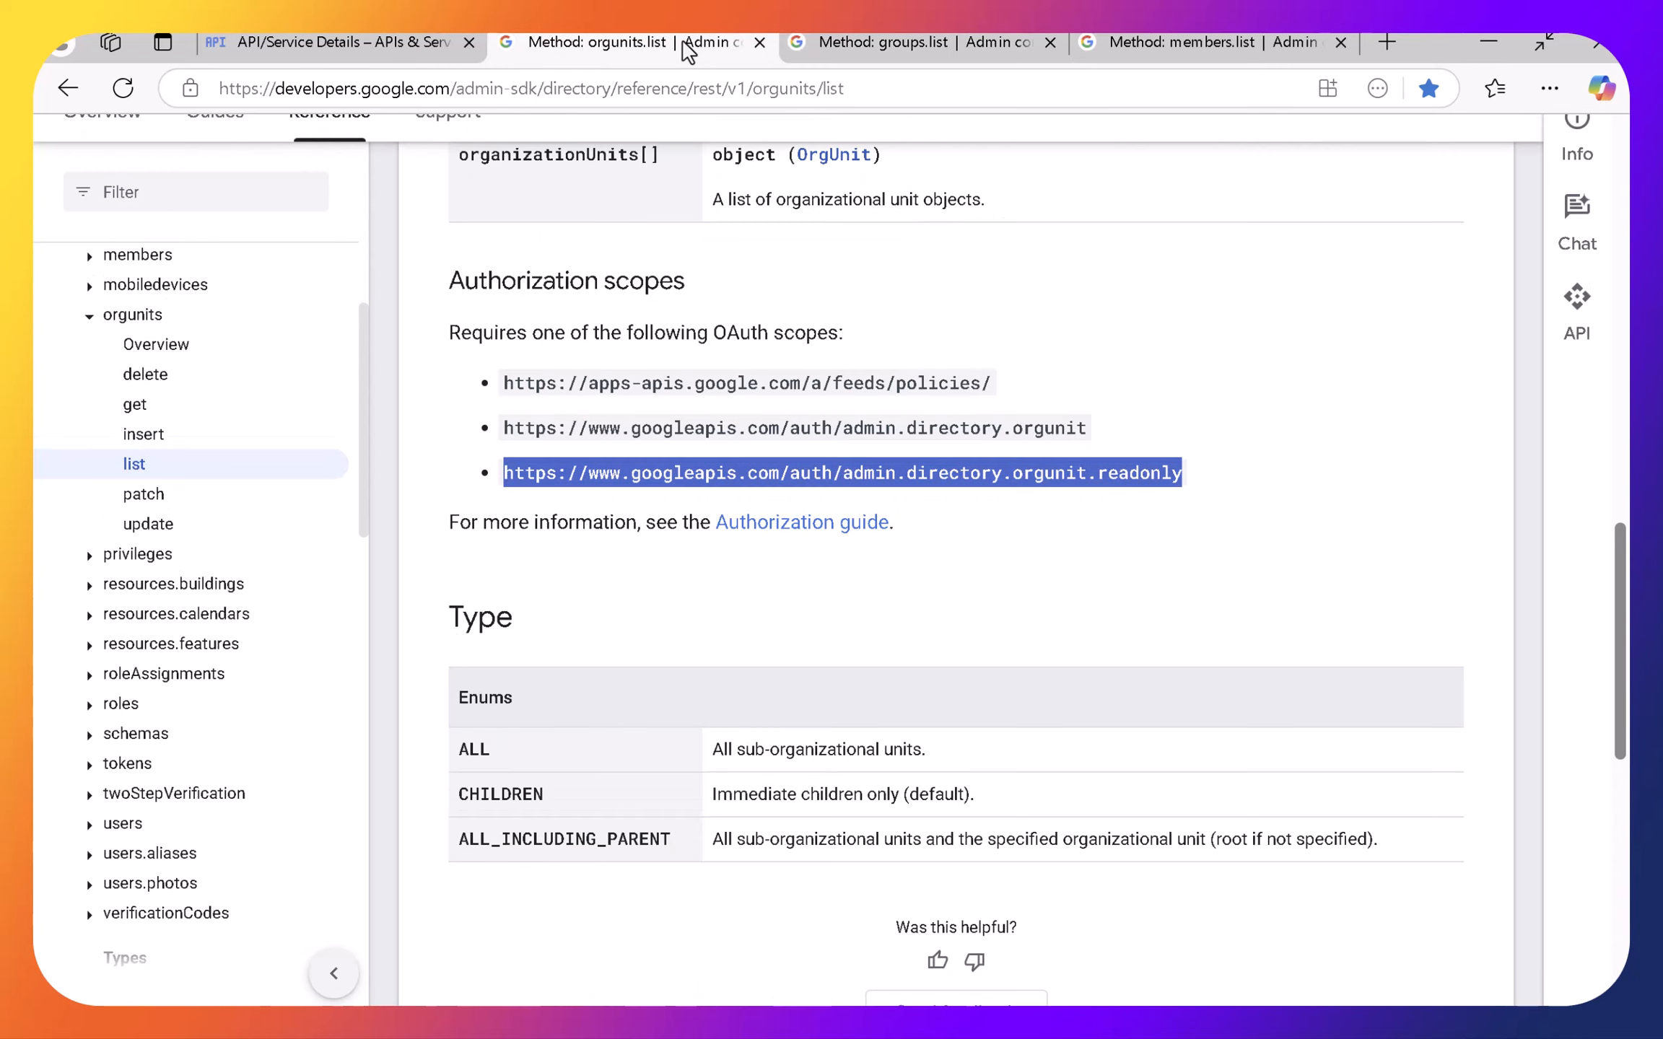
pyautogui.click(320, 43)
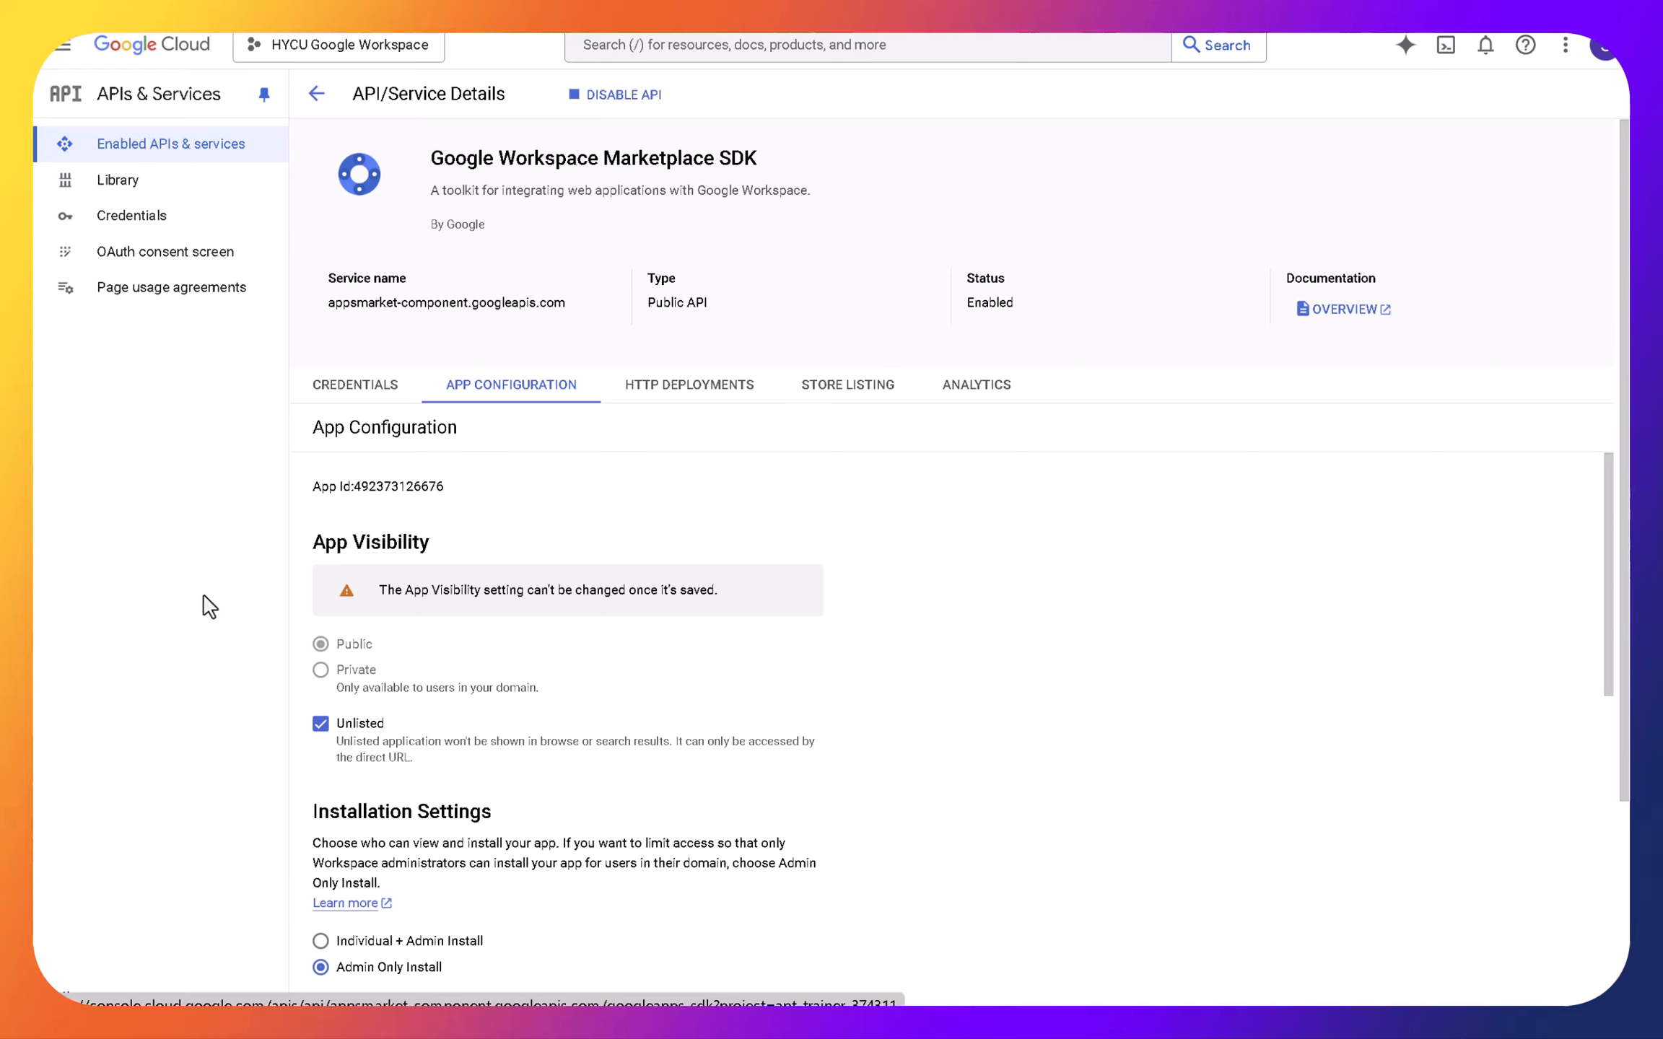
# - Switch to Firefox, log in to HYCU R-Cloud with the saved credentials, and enter the HYCU Demo GWS v7 account
pyautogui.hotkey('alt', 'Tab')
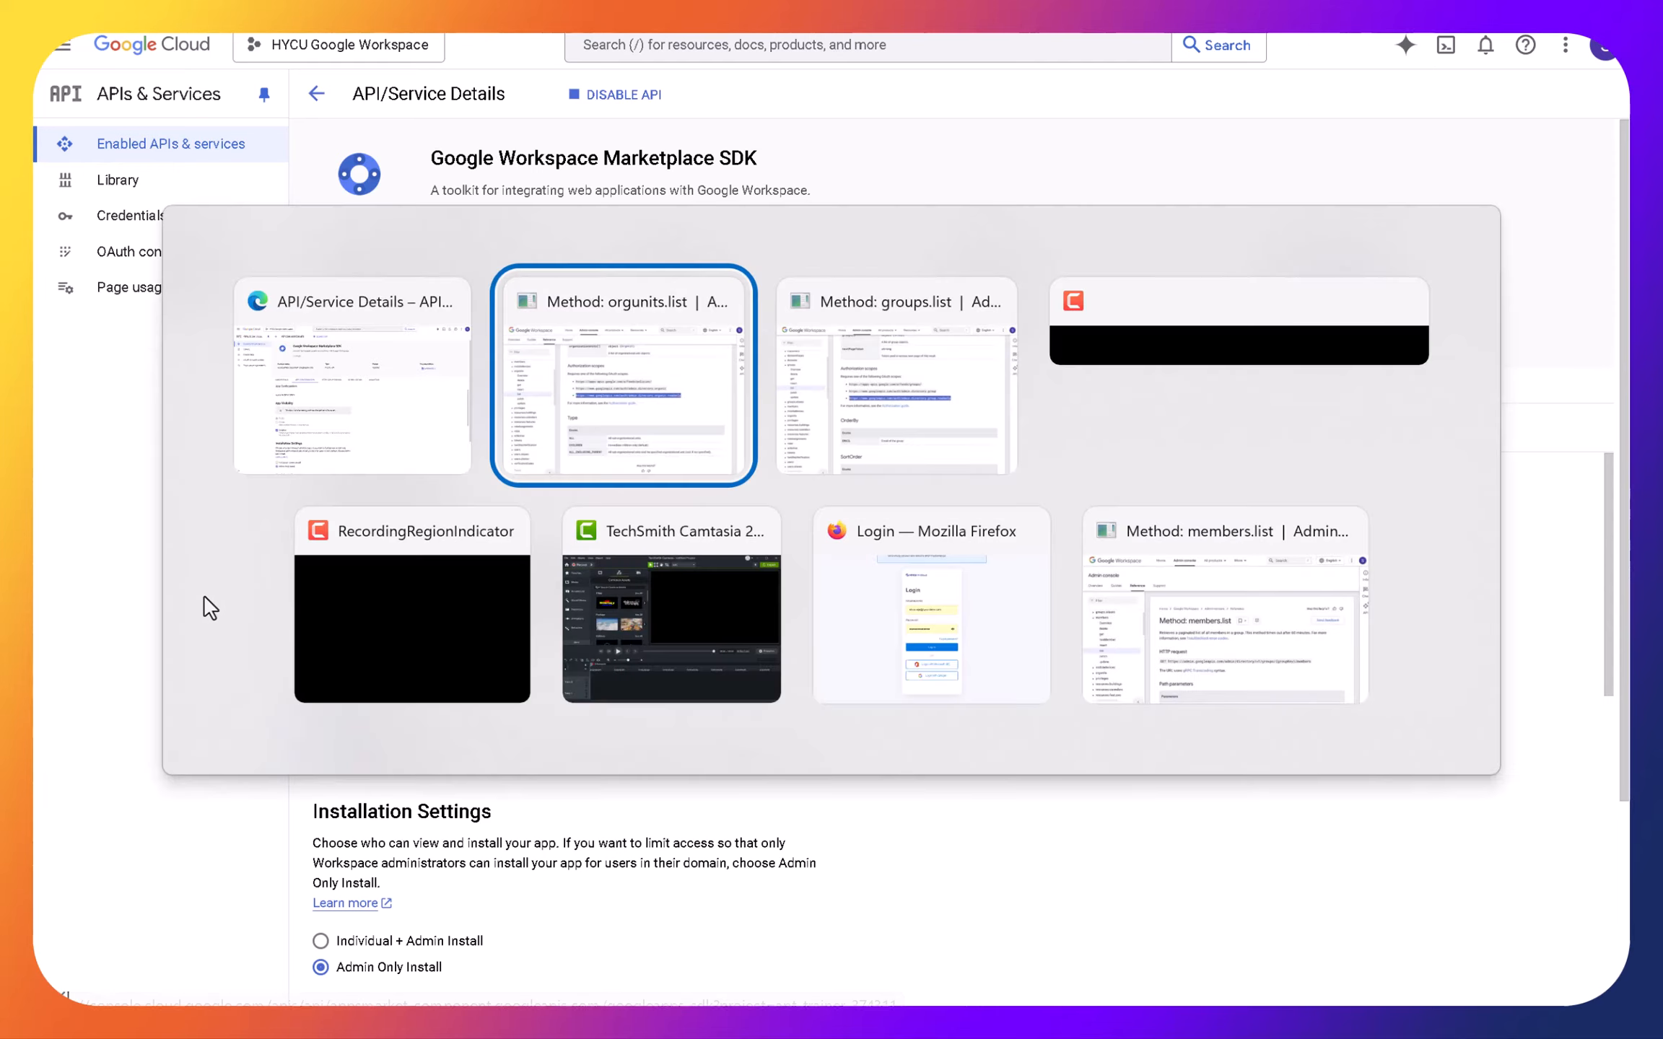
pyautogui.hotkey('alt', 'Tab')
pyautogui.hotkey('alt', 'Tab')
pyautogui.hotkey('alt', 'Tab')
pyautogui.hotkey('alt', 'Tab')
pyautogui.hotkey('alt', 'Tab')
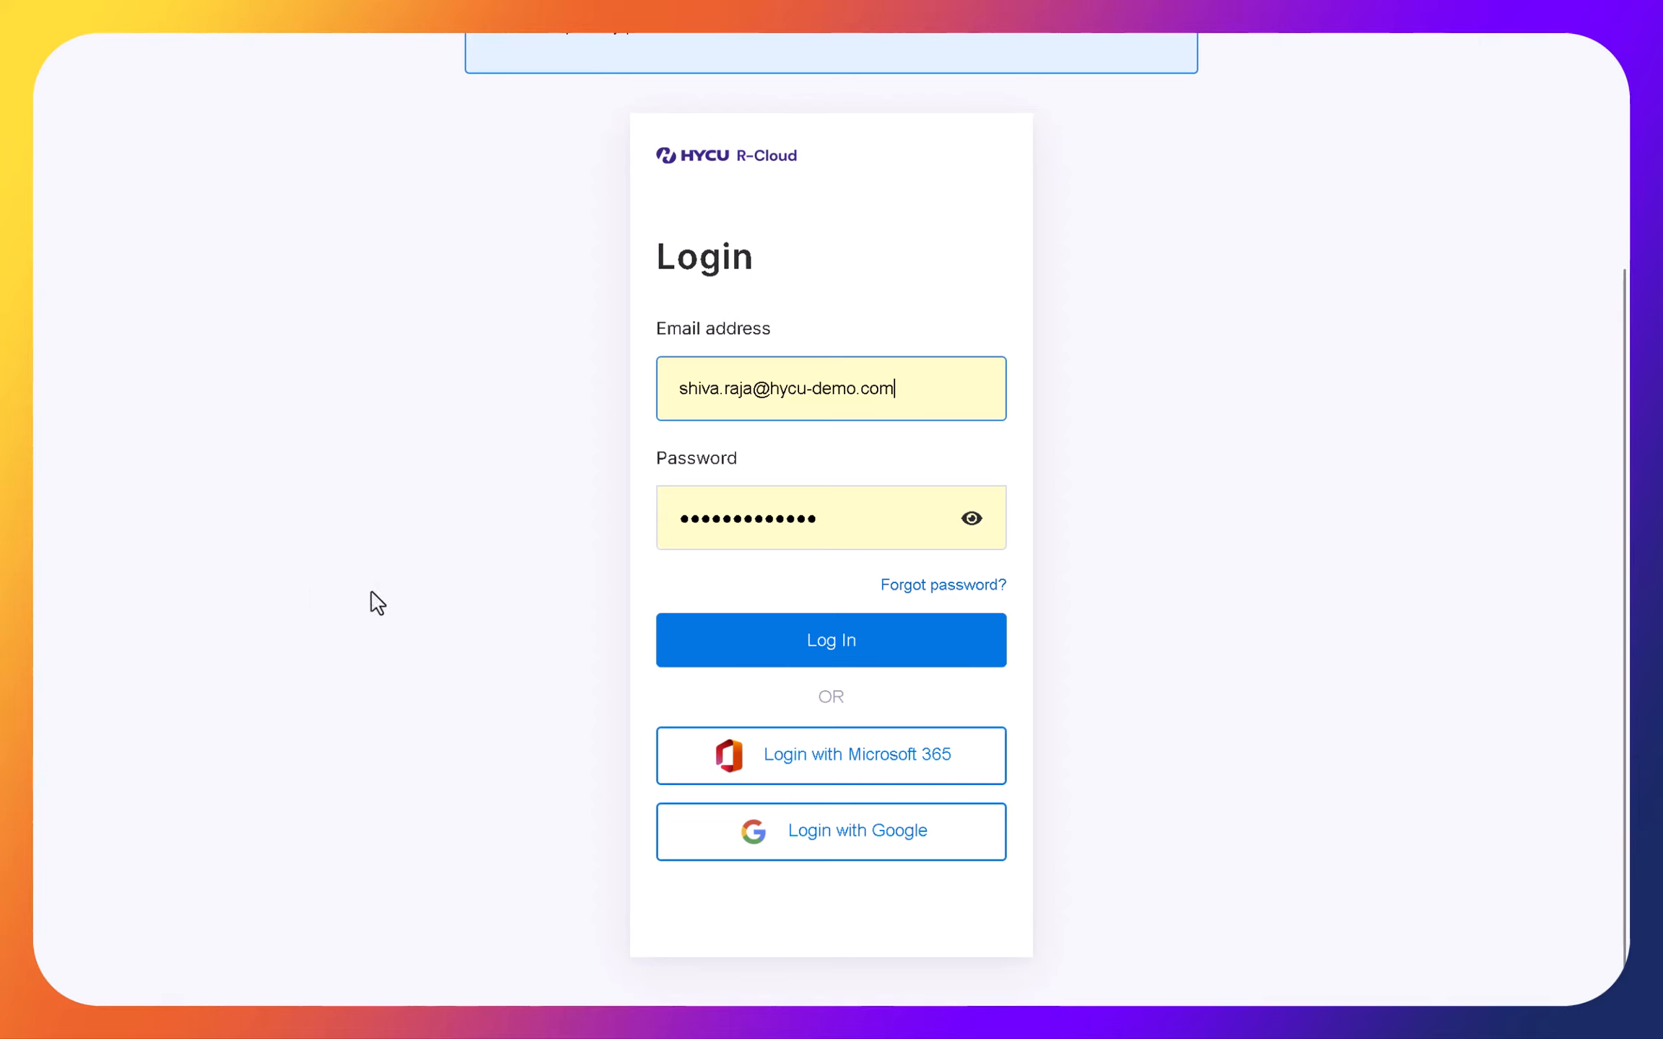
pyautogui.click(724, 648)
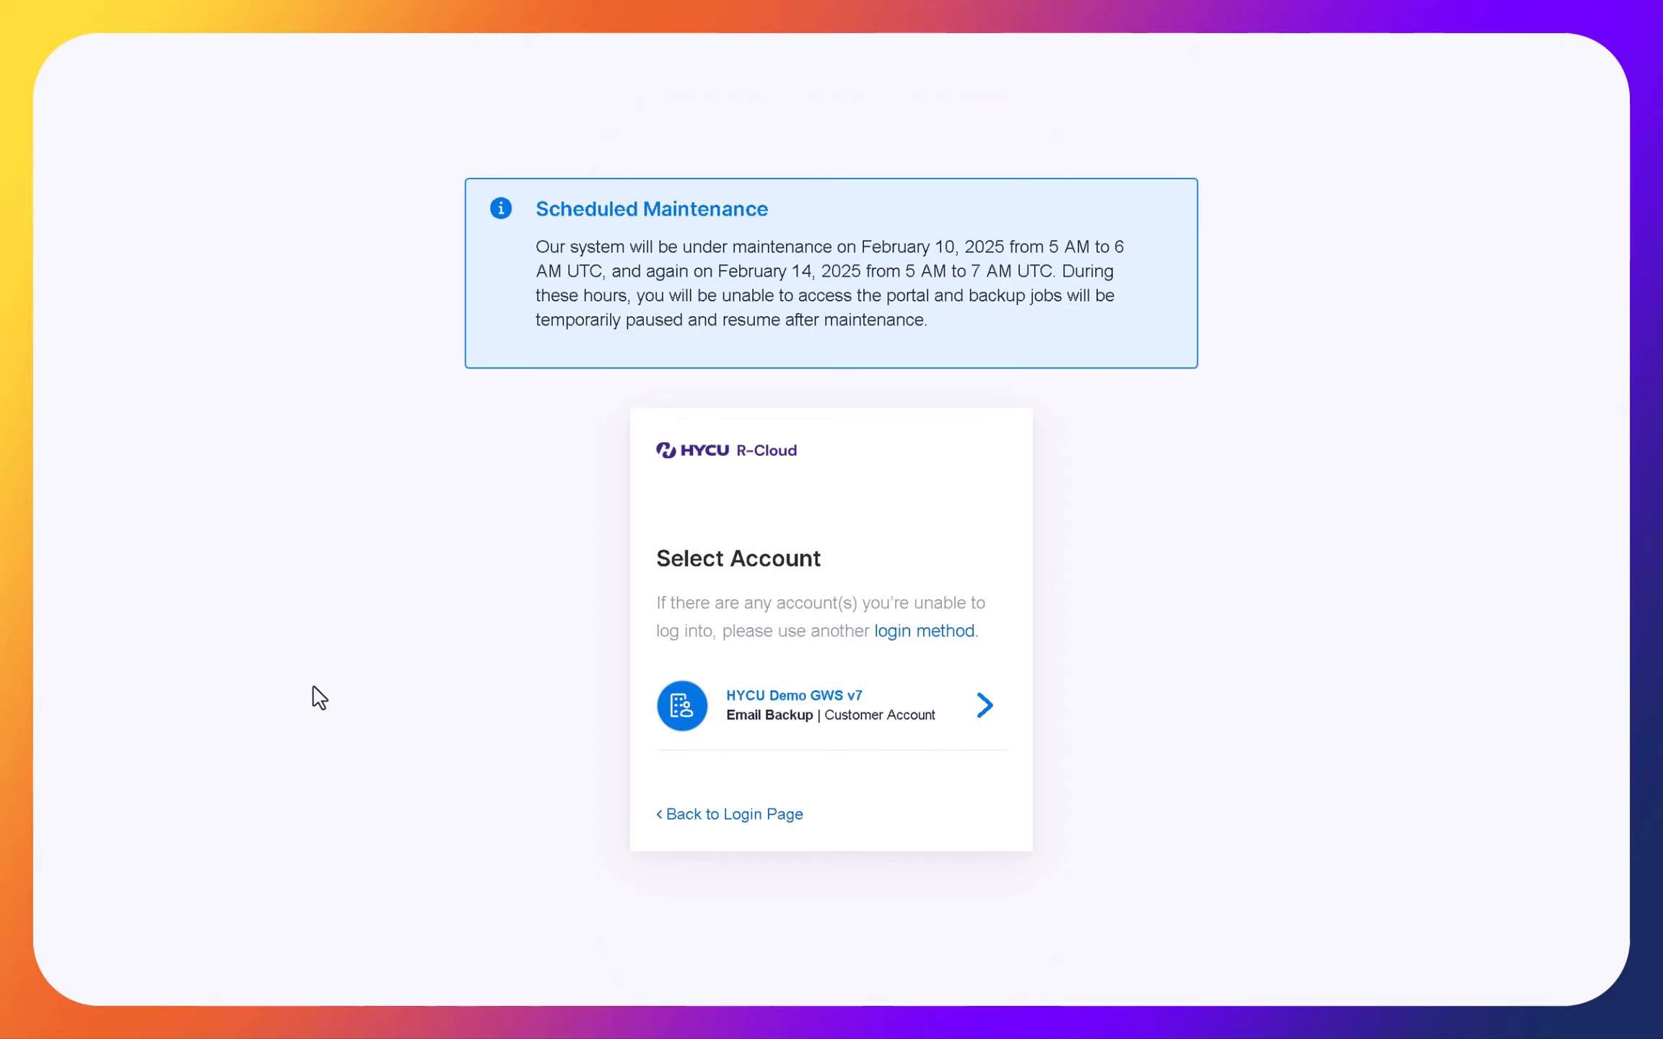
pyautogui.click(782, 704)
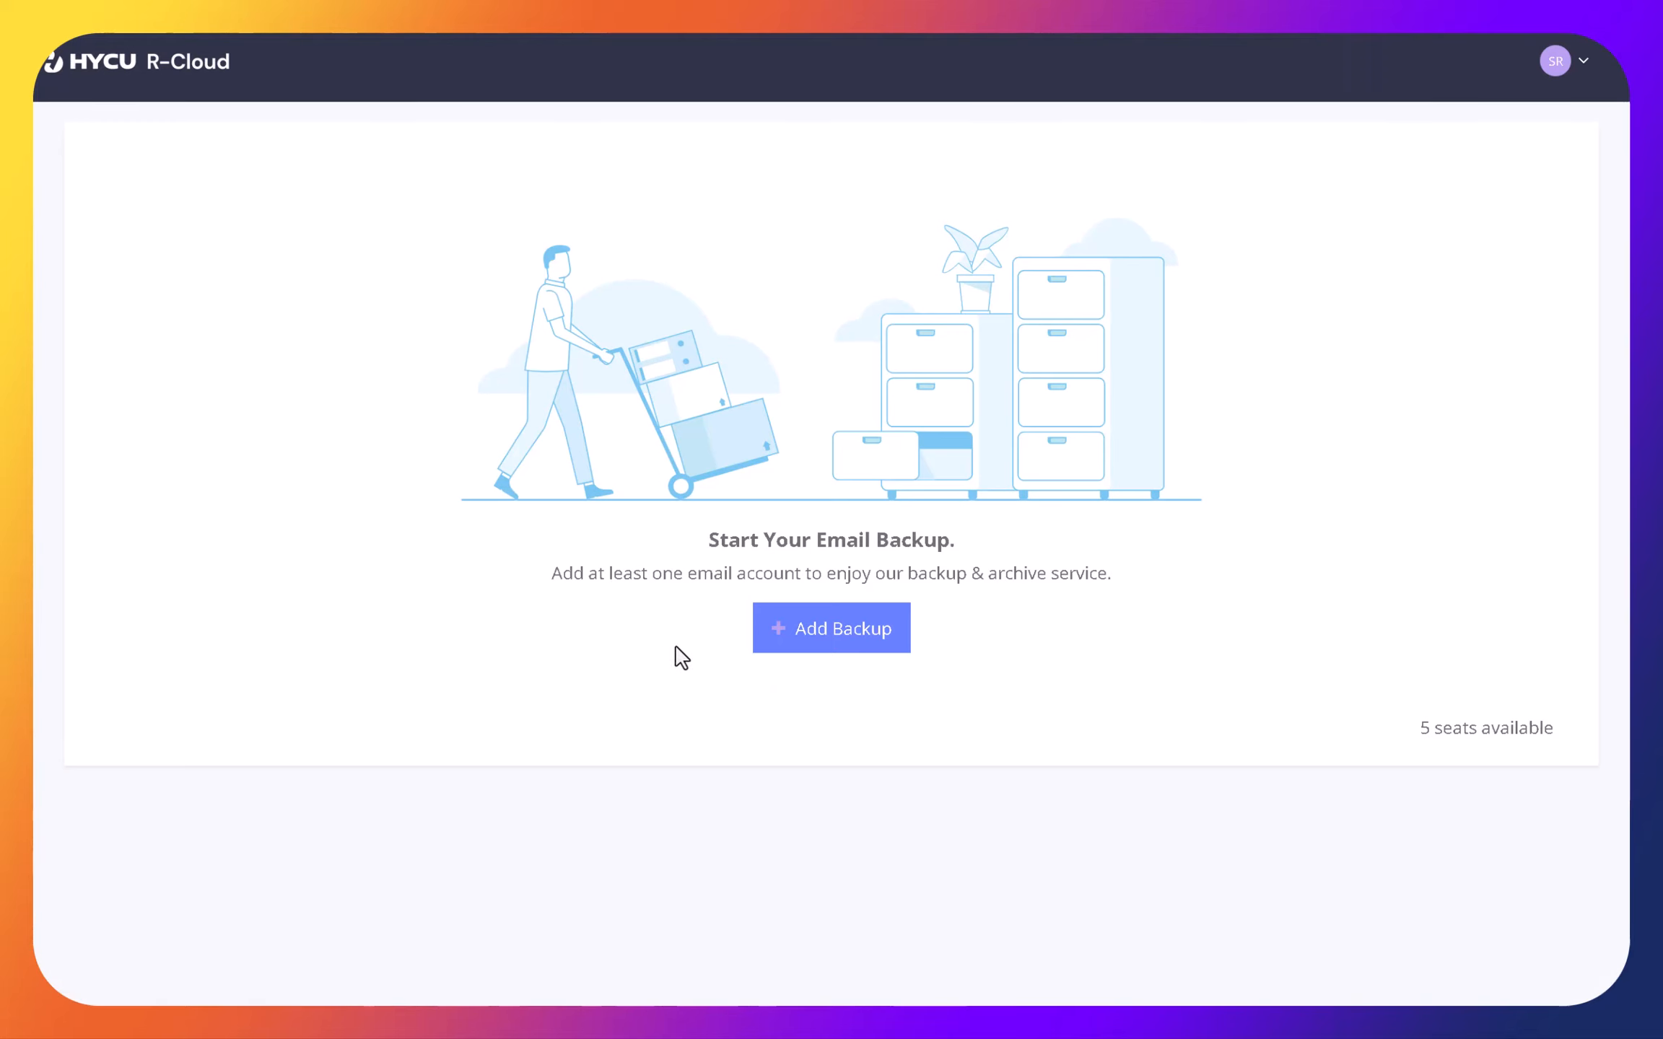
# - Start adding a Google Workspace backup and open the required application's listing in the Google Workspace Marketplace
pyautogui.click(860, 640)
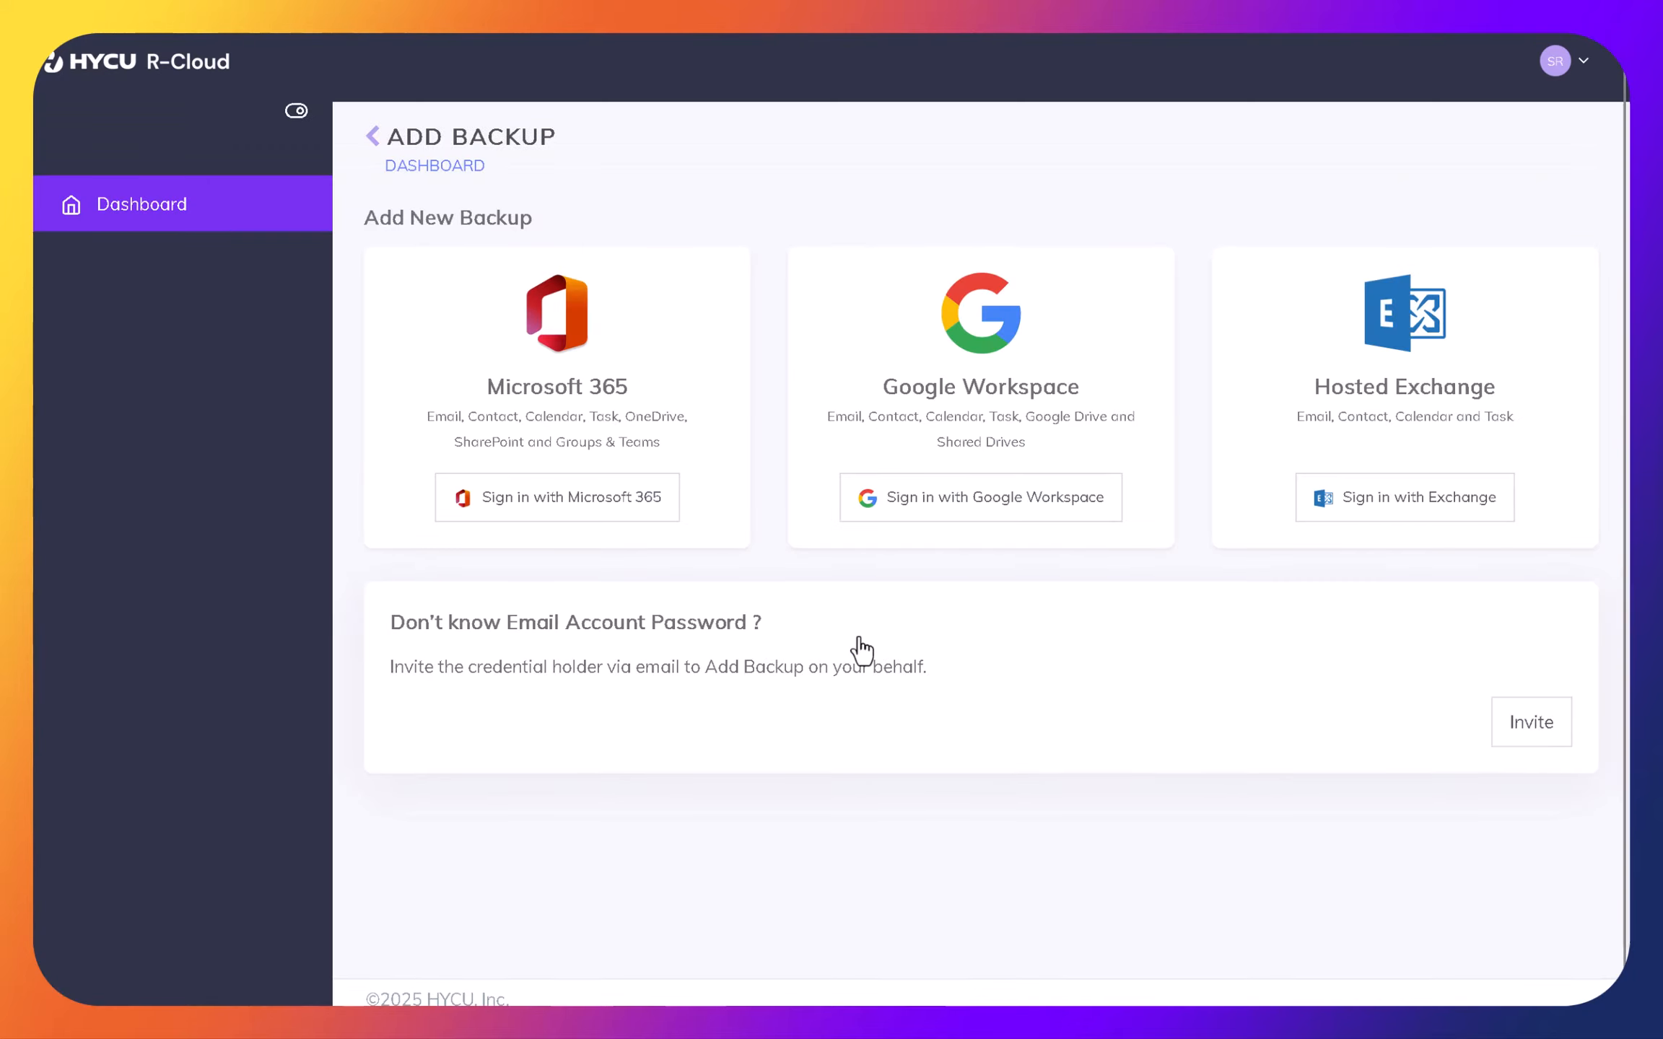
pyautogui.click(949, 520)
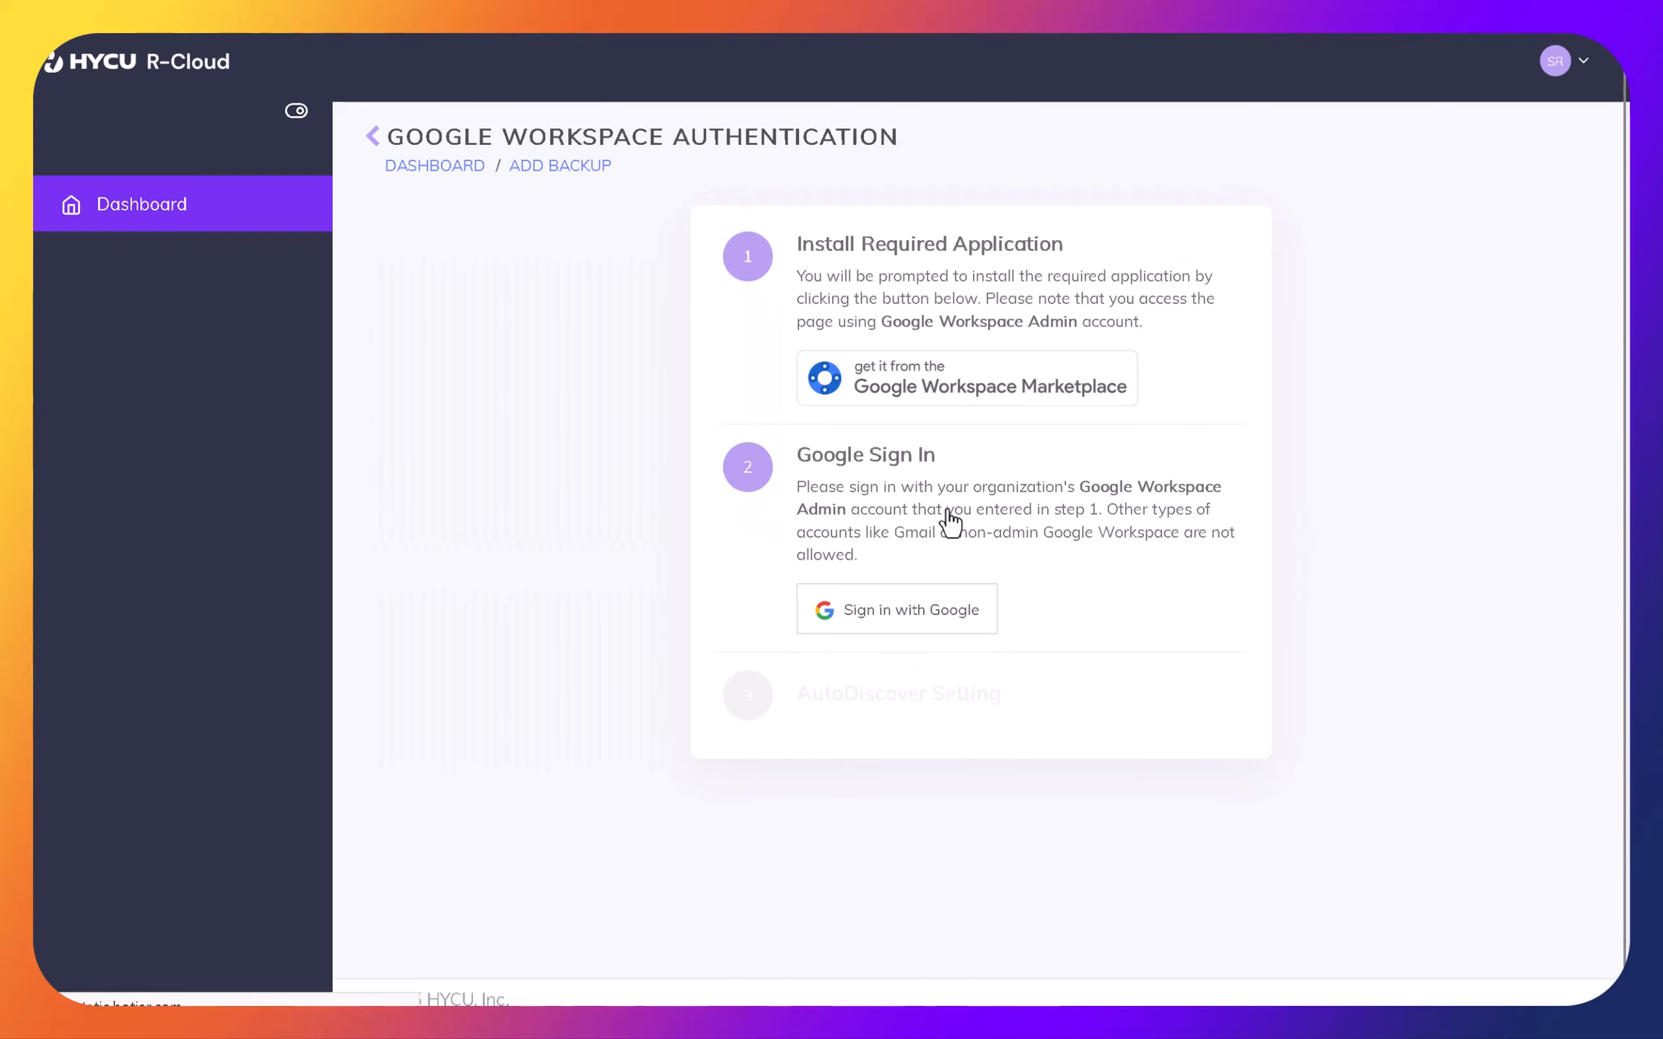
pyautogui.click(1029, 397)
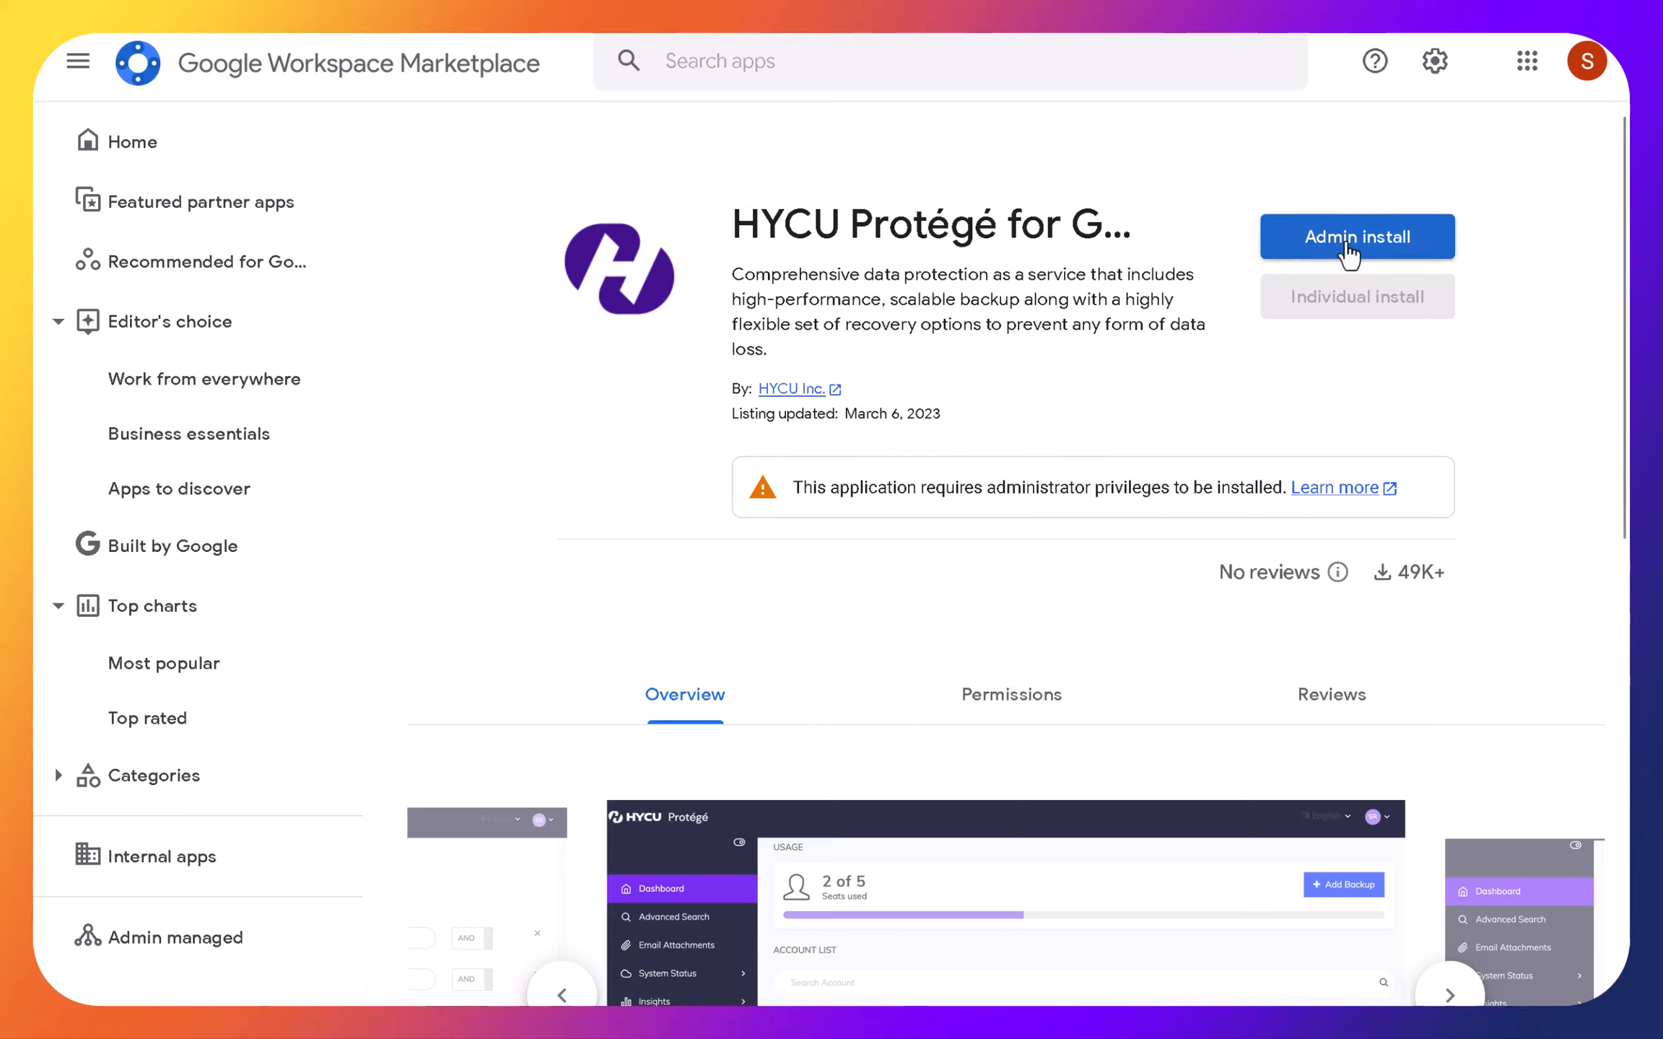
# - Admin-install HYCU Protégé for Google Workspace for everyone at the organization, granting data access and agreeing to the terms
pyautogui.click(1347, 245)
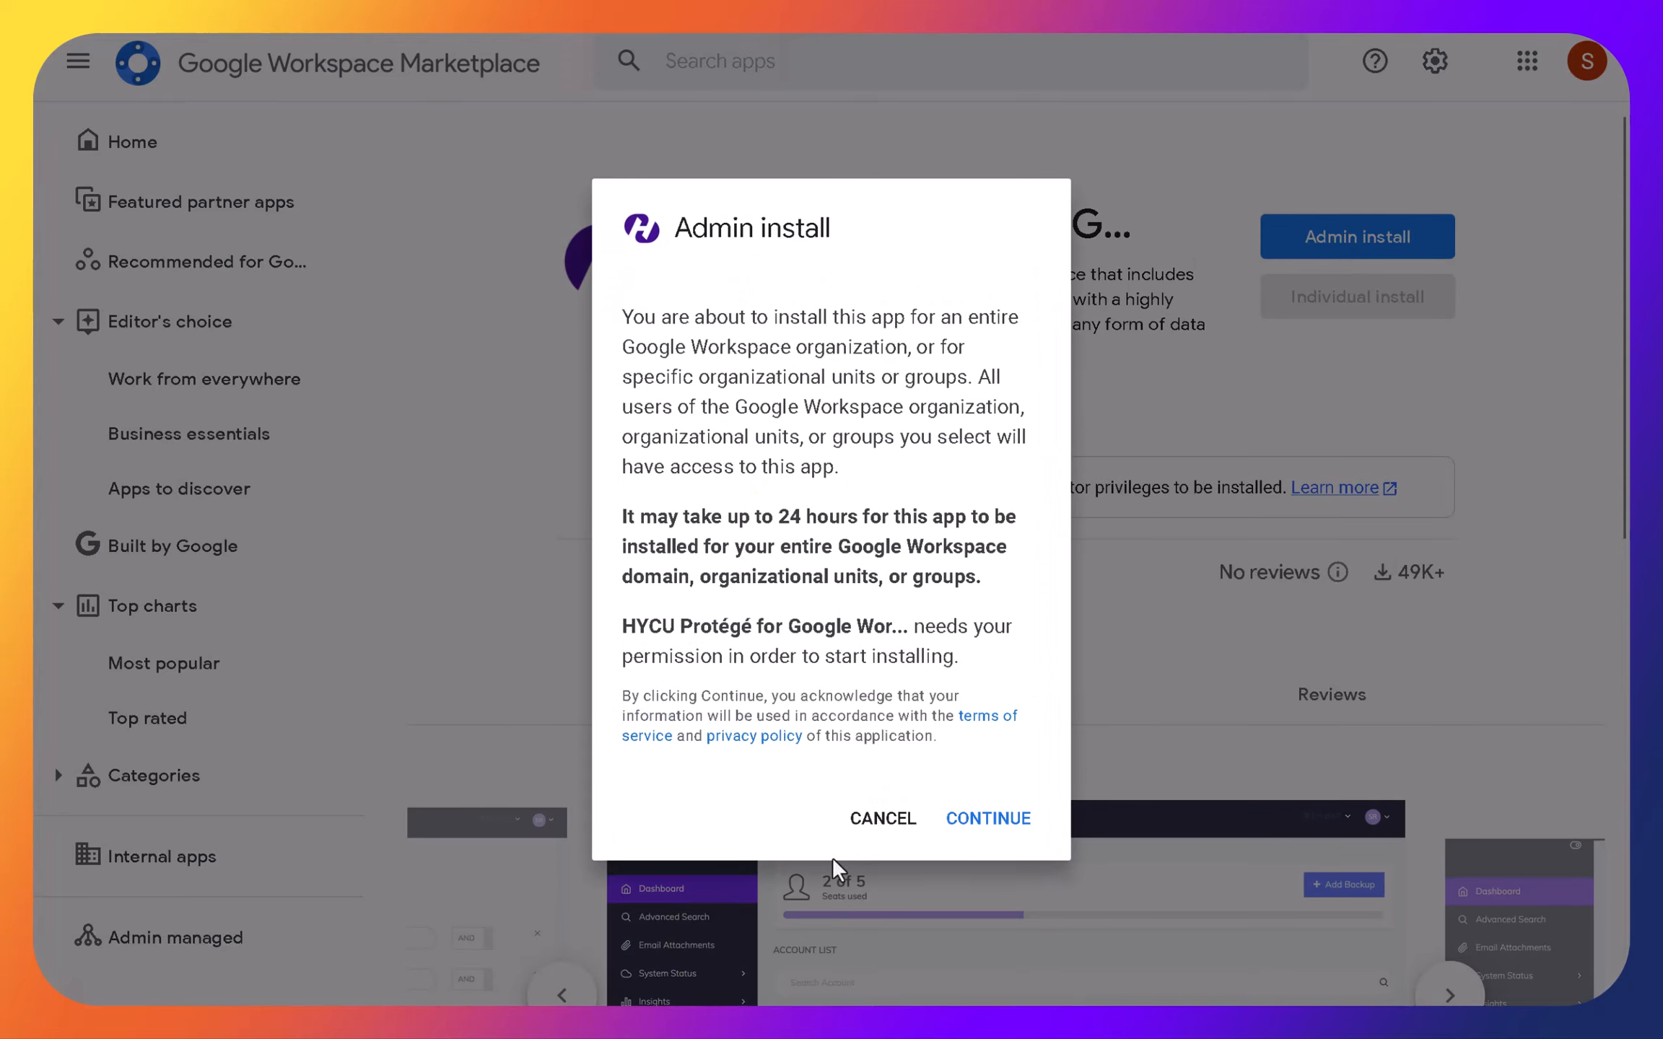
pyautogui.click(990, 818)
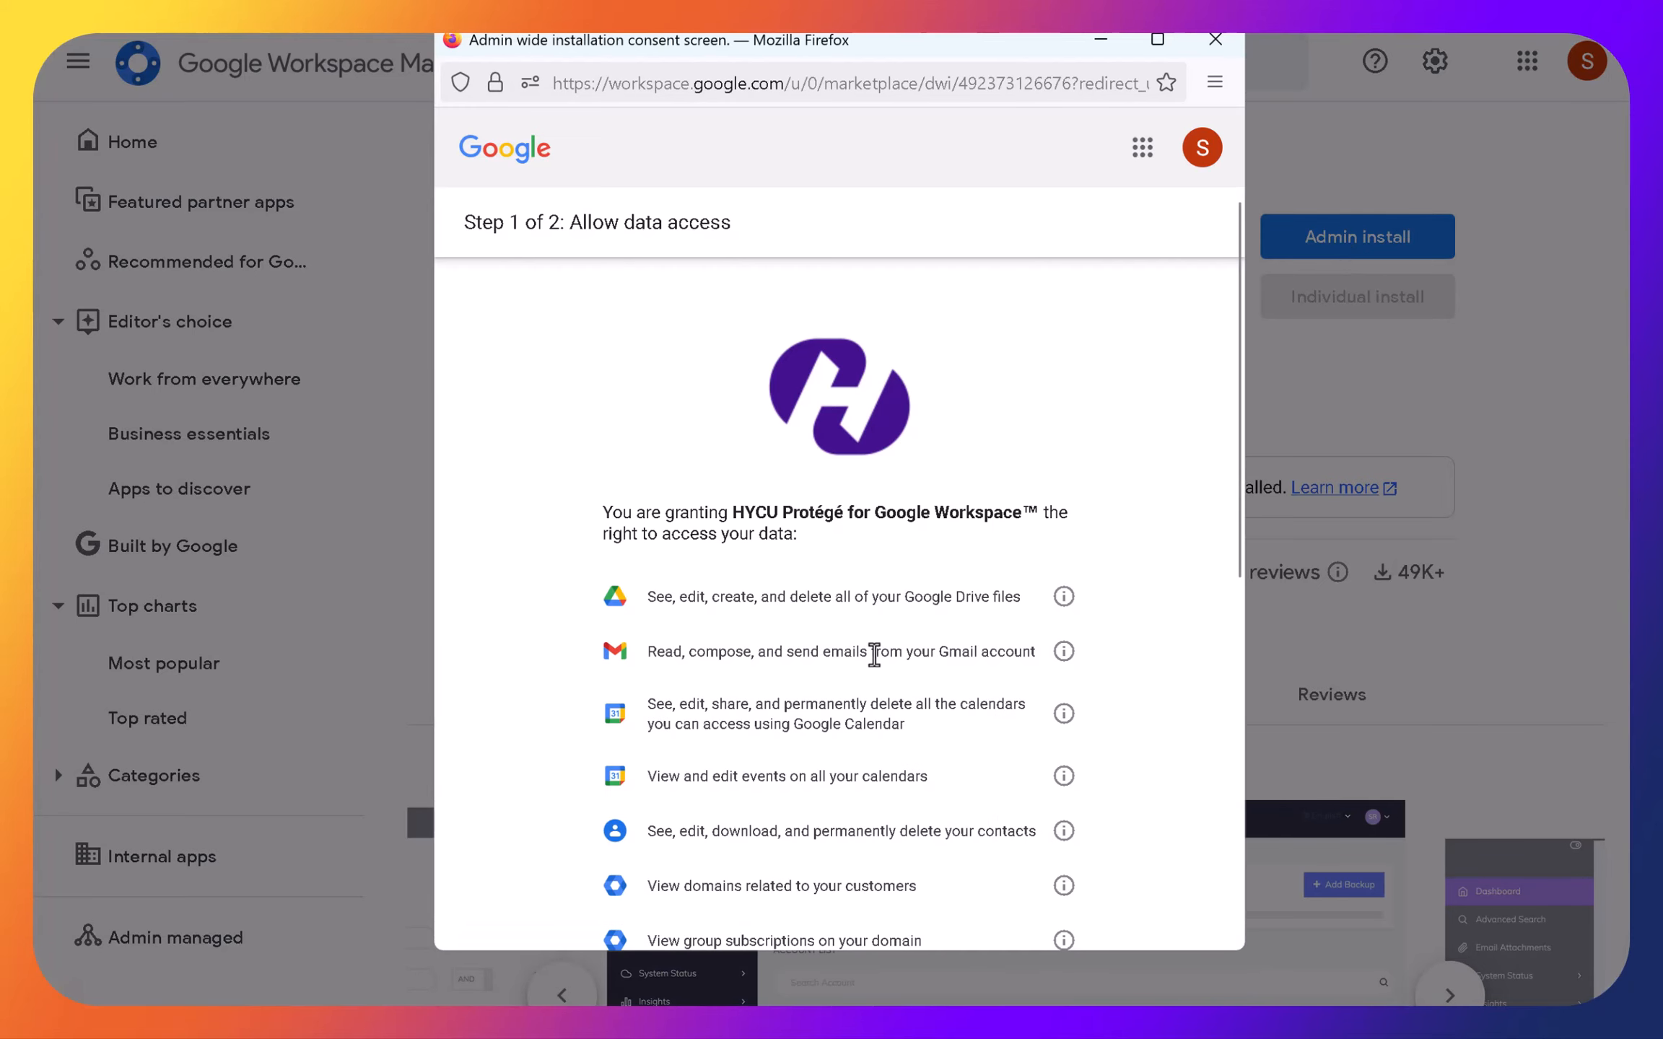
pyautogui.scroll(-2, 833, 654)
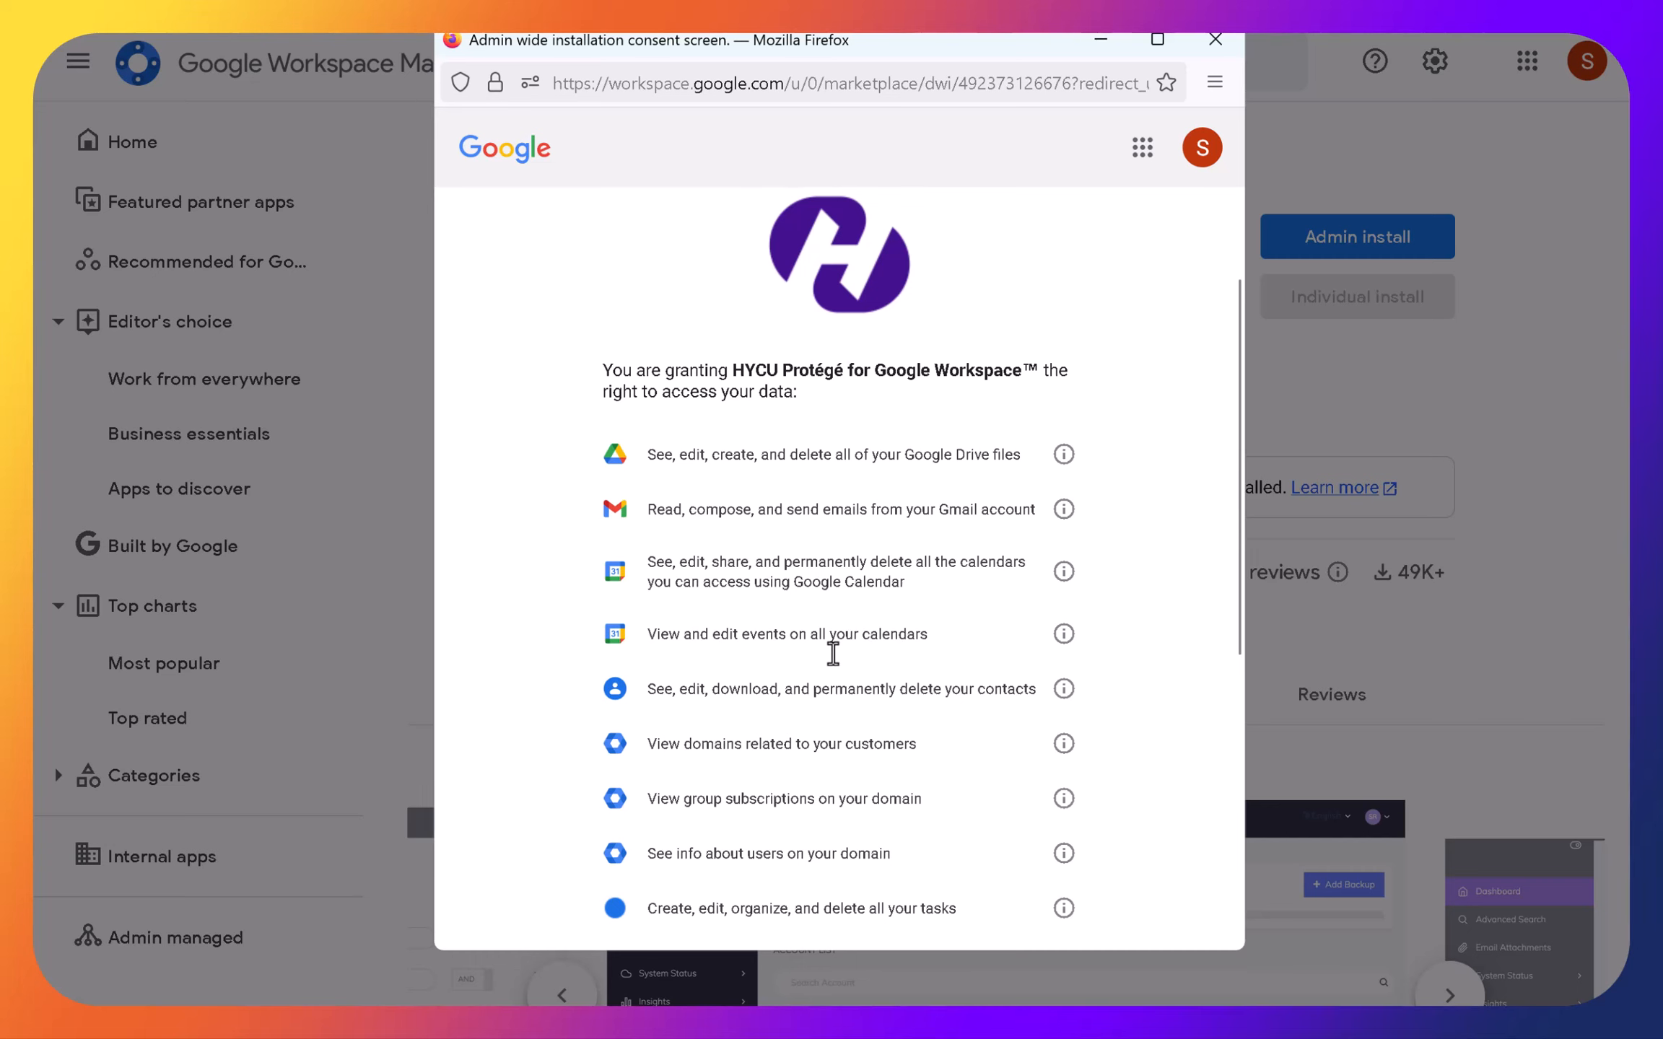
pyautogui.scroll(-2, 833, 654)
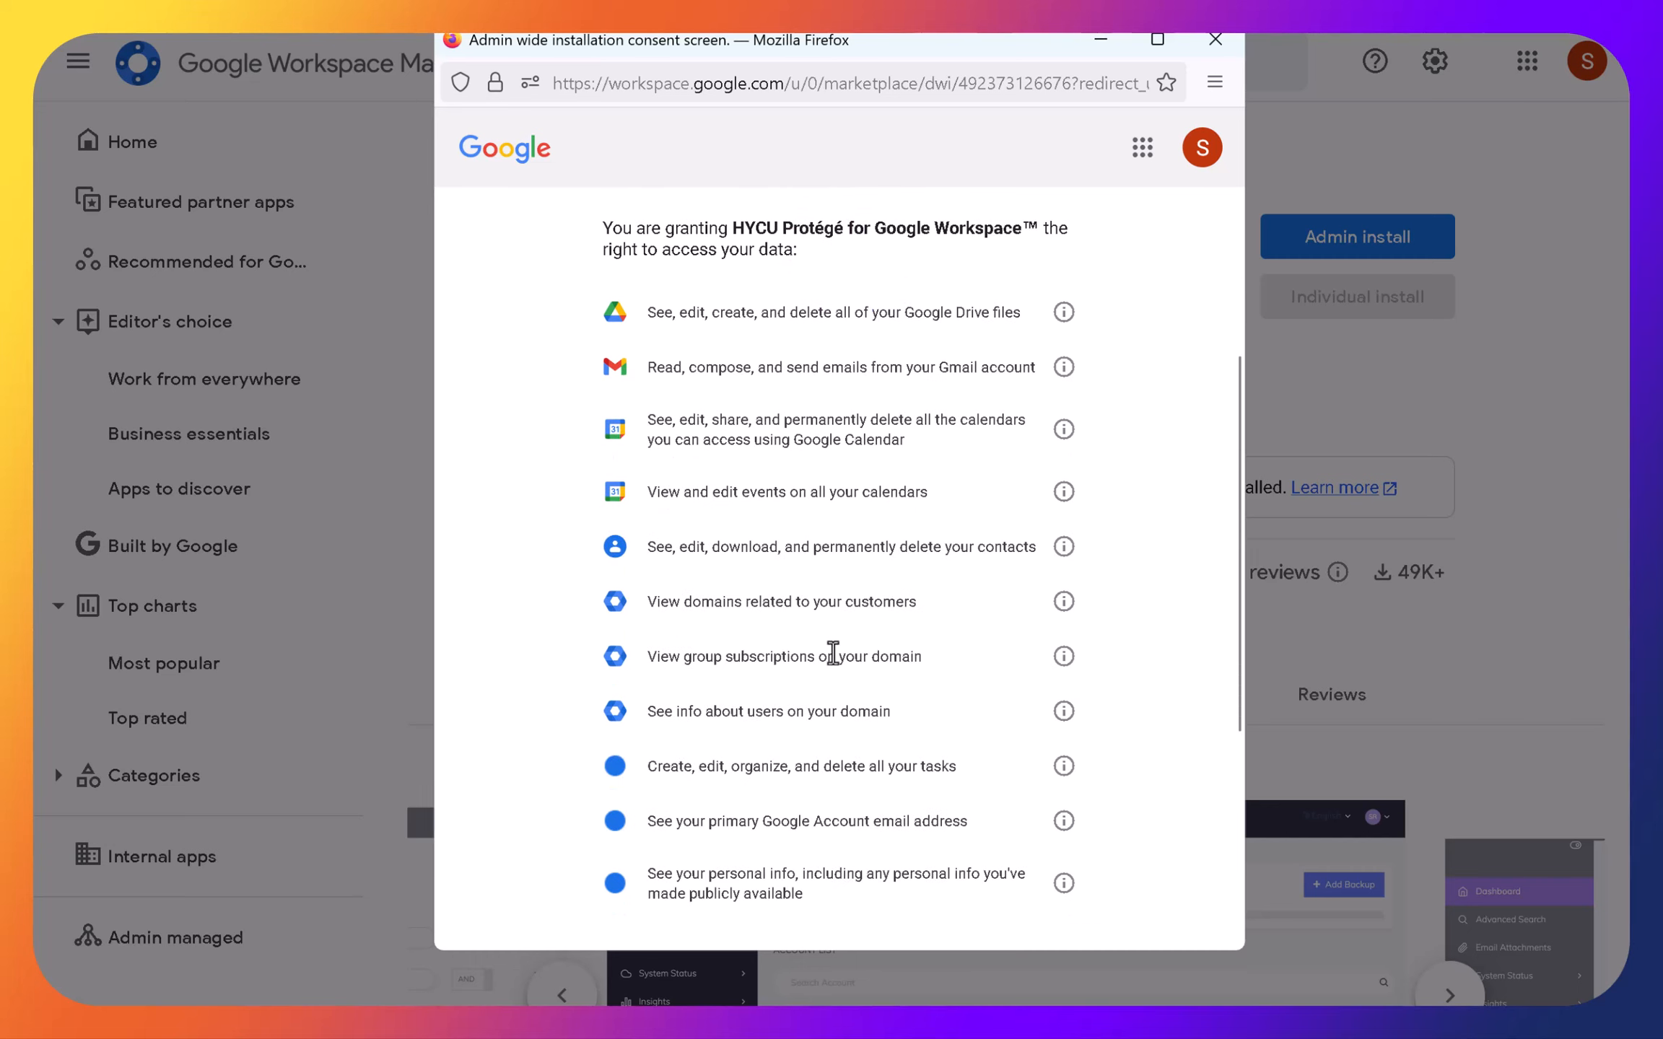
pyautogui.scroll(-2, 832, 652)
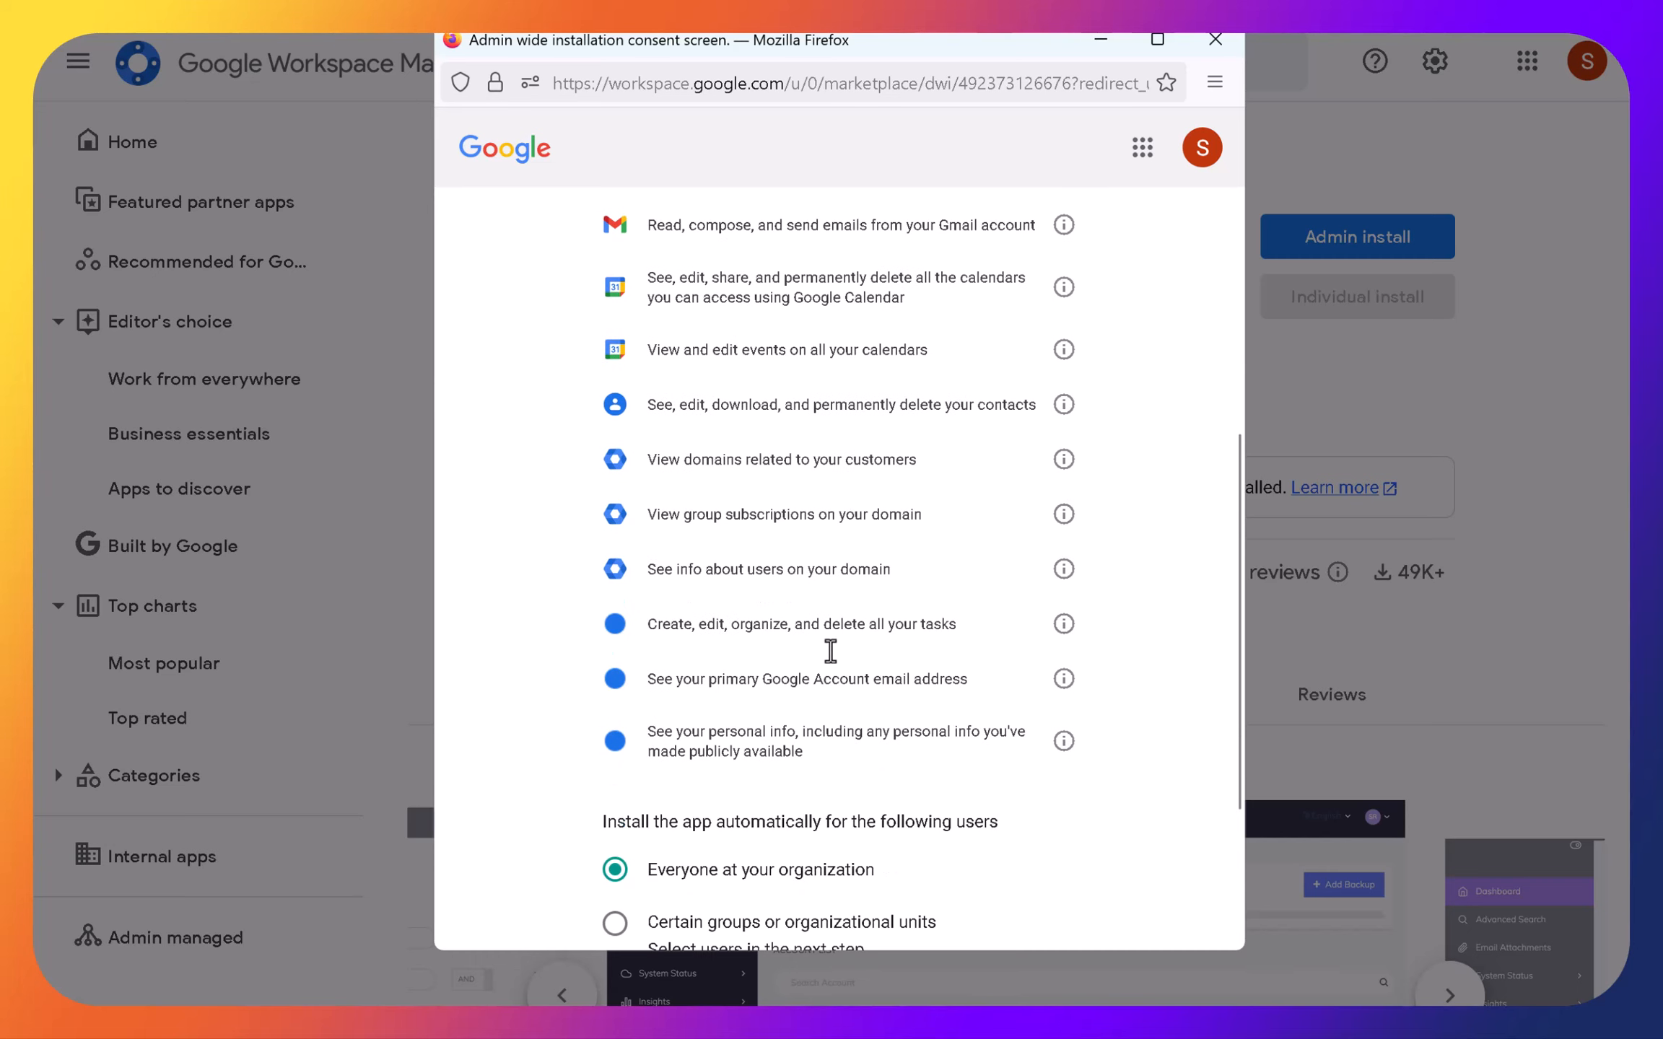
pyautogui.scroll(-2, 831, 651)
pyautogui.scroll(-1, 836, 658)
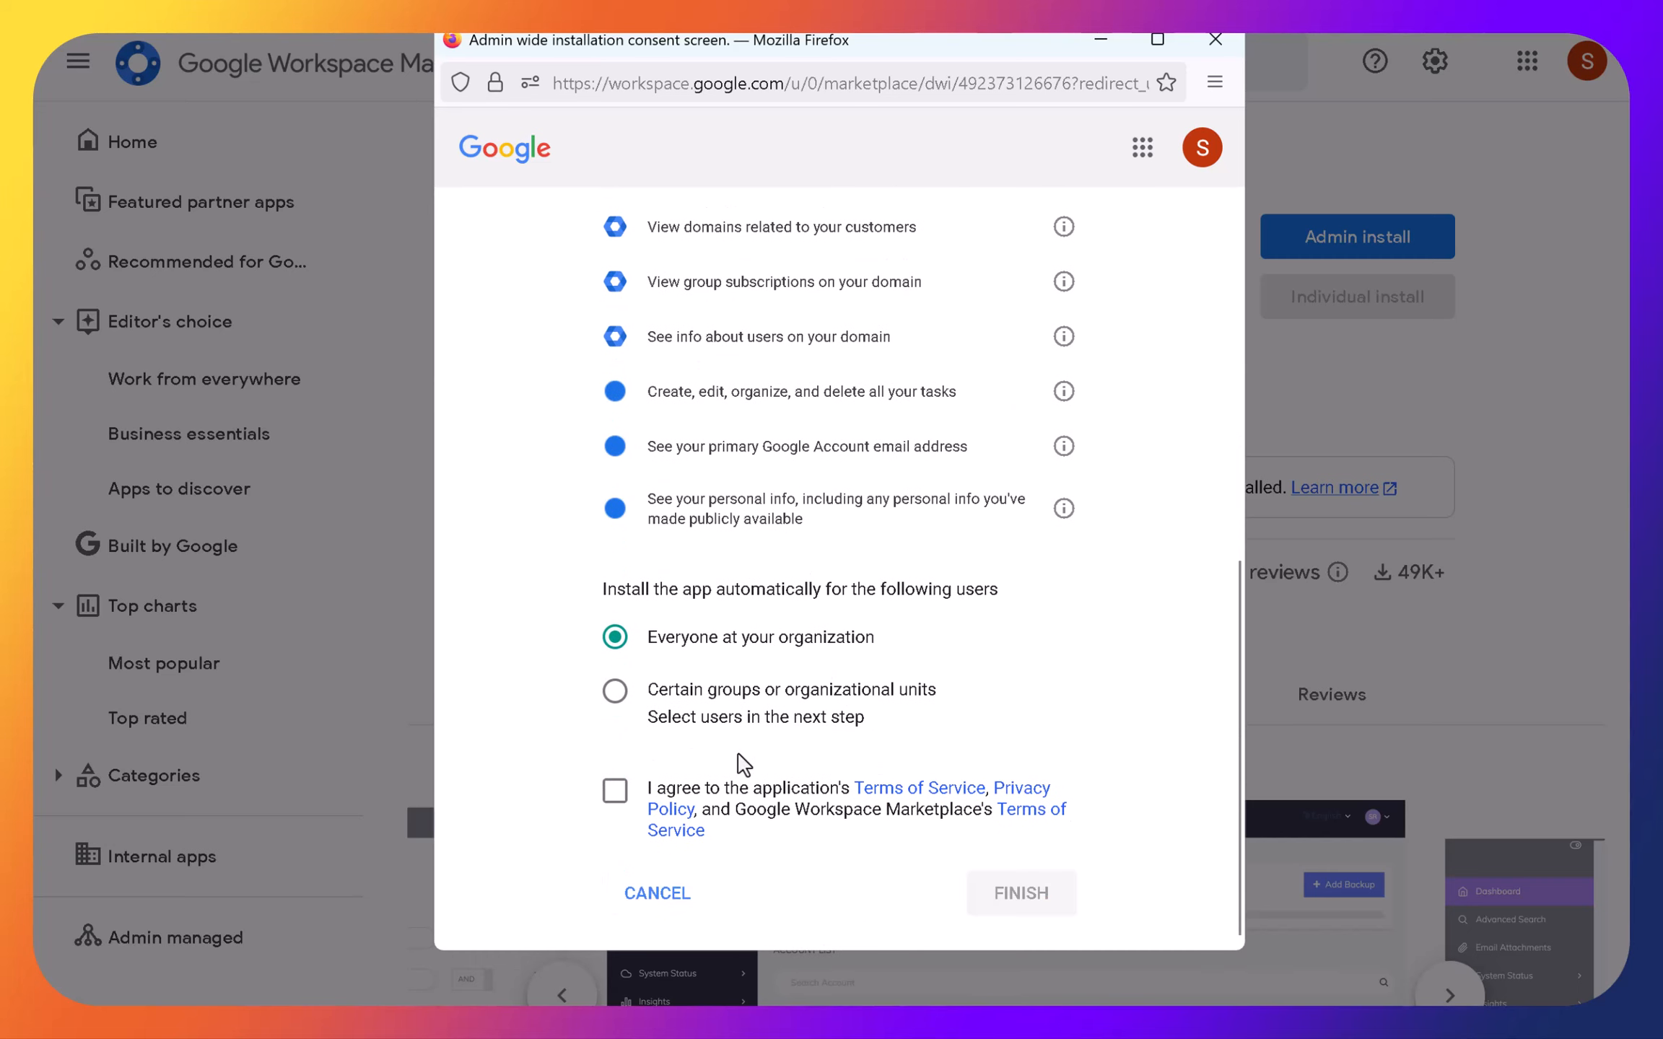
pyautogui.click(618, 794)
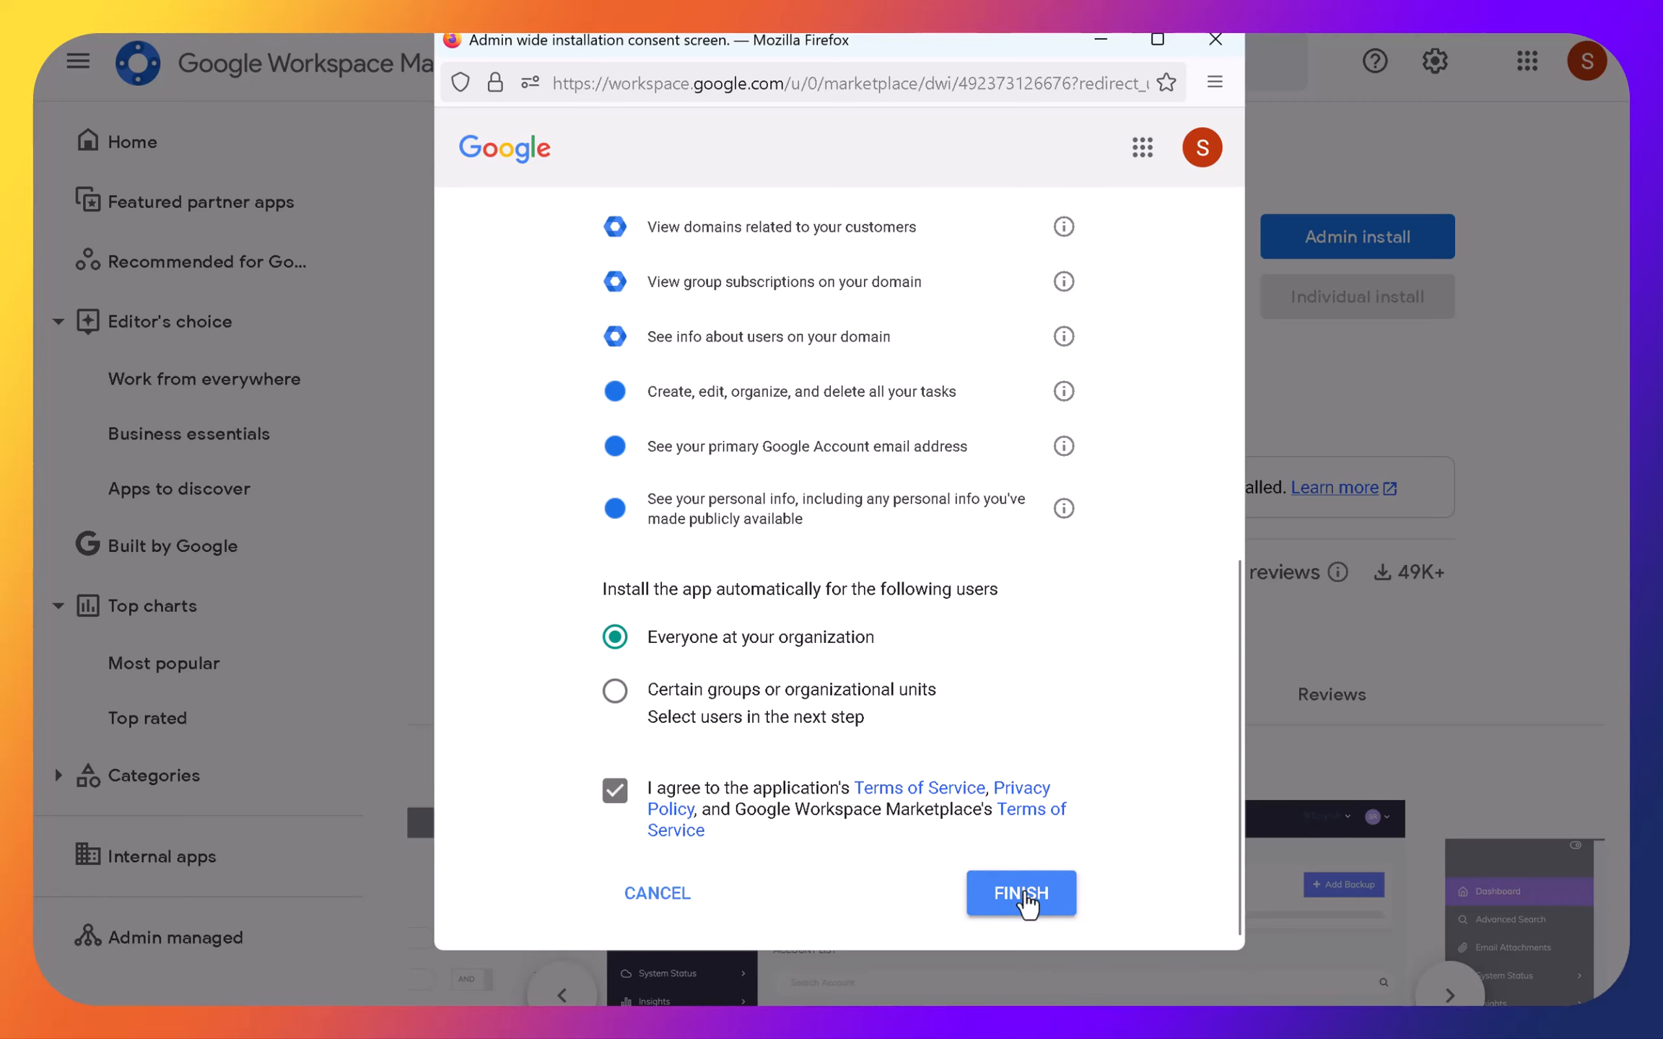
pyautogui.click(1025, 897)
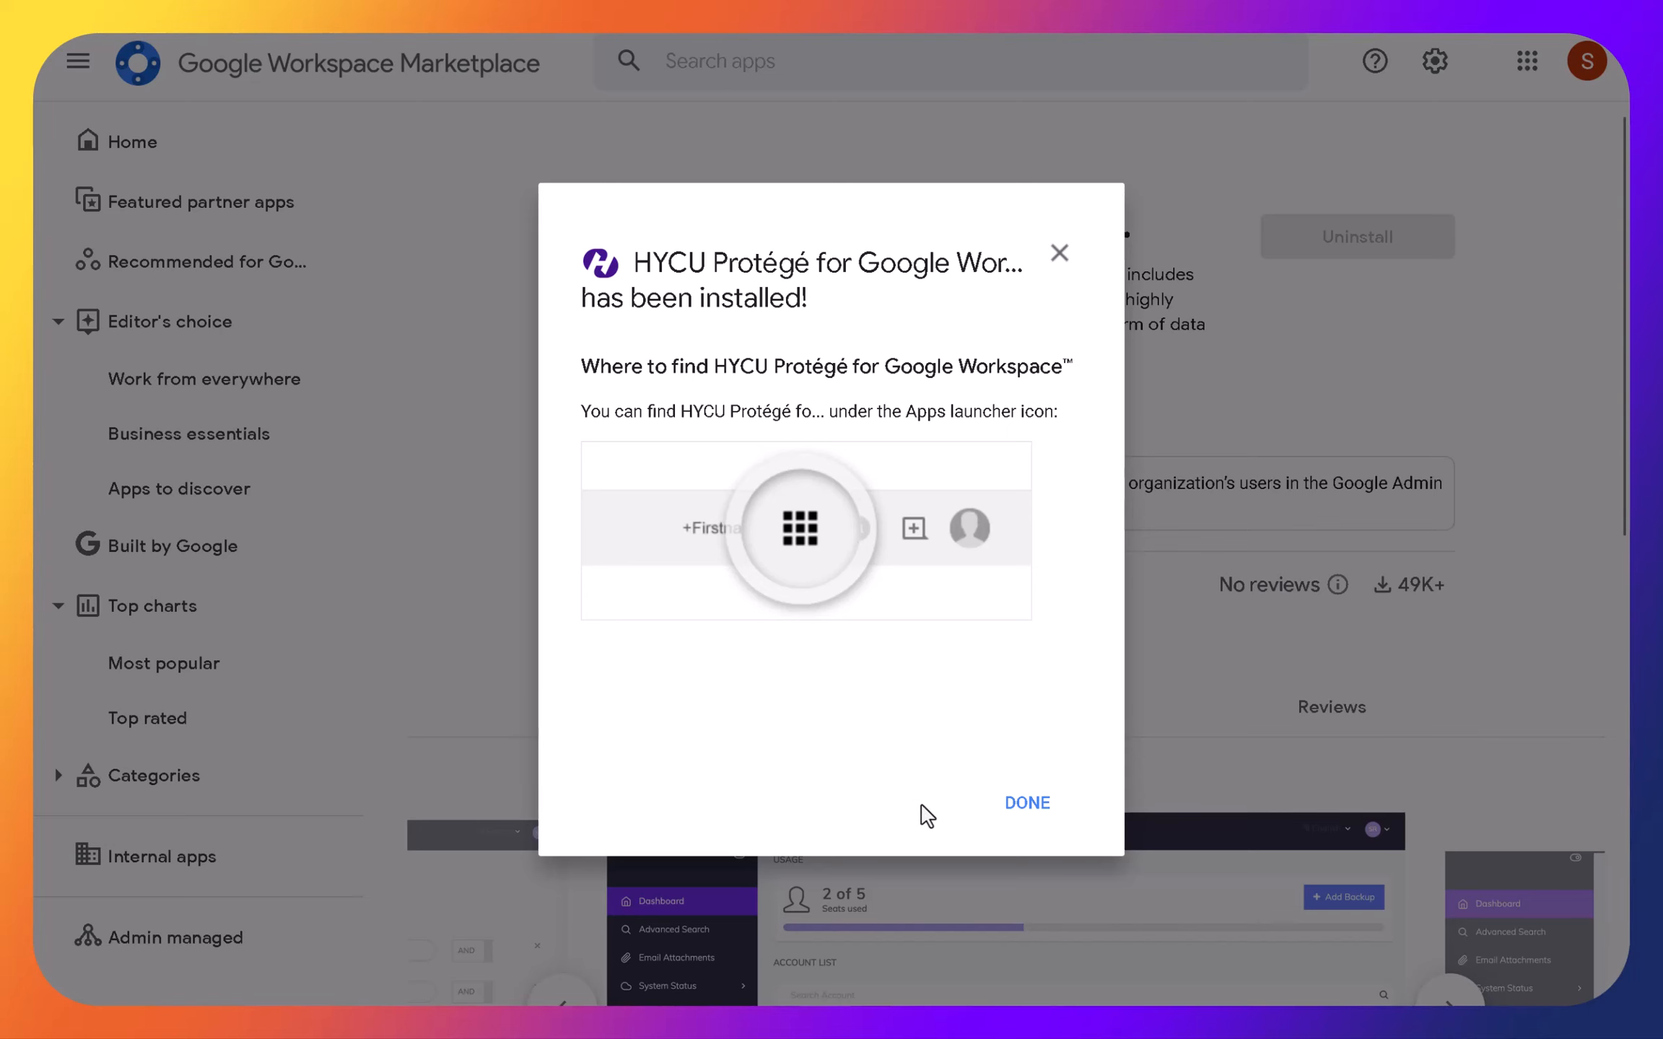
pyautogui.click(1025, 804)
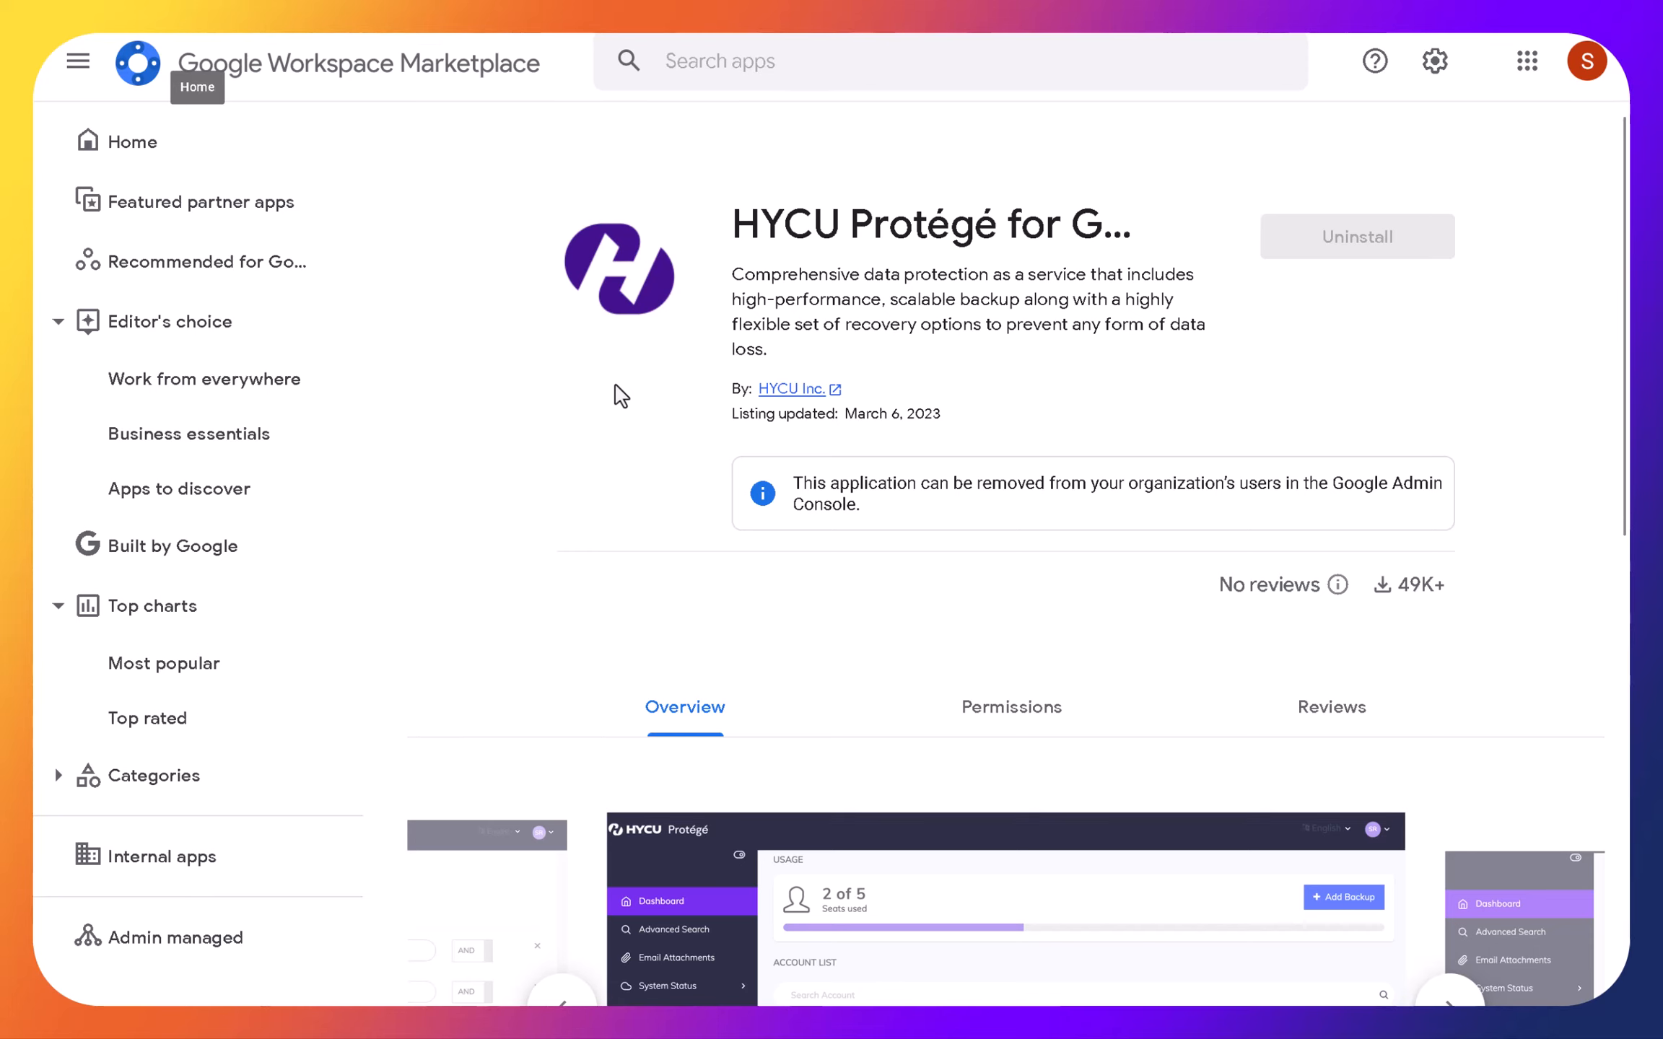
# - Return to the HYCU authentication page, sign in with Google, and finish the Google Workspace setup
pyautogui.moveTo(1213, 33)
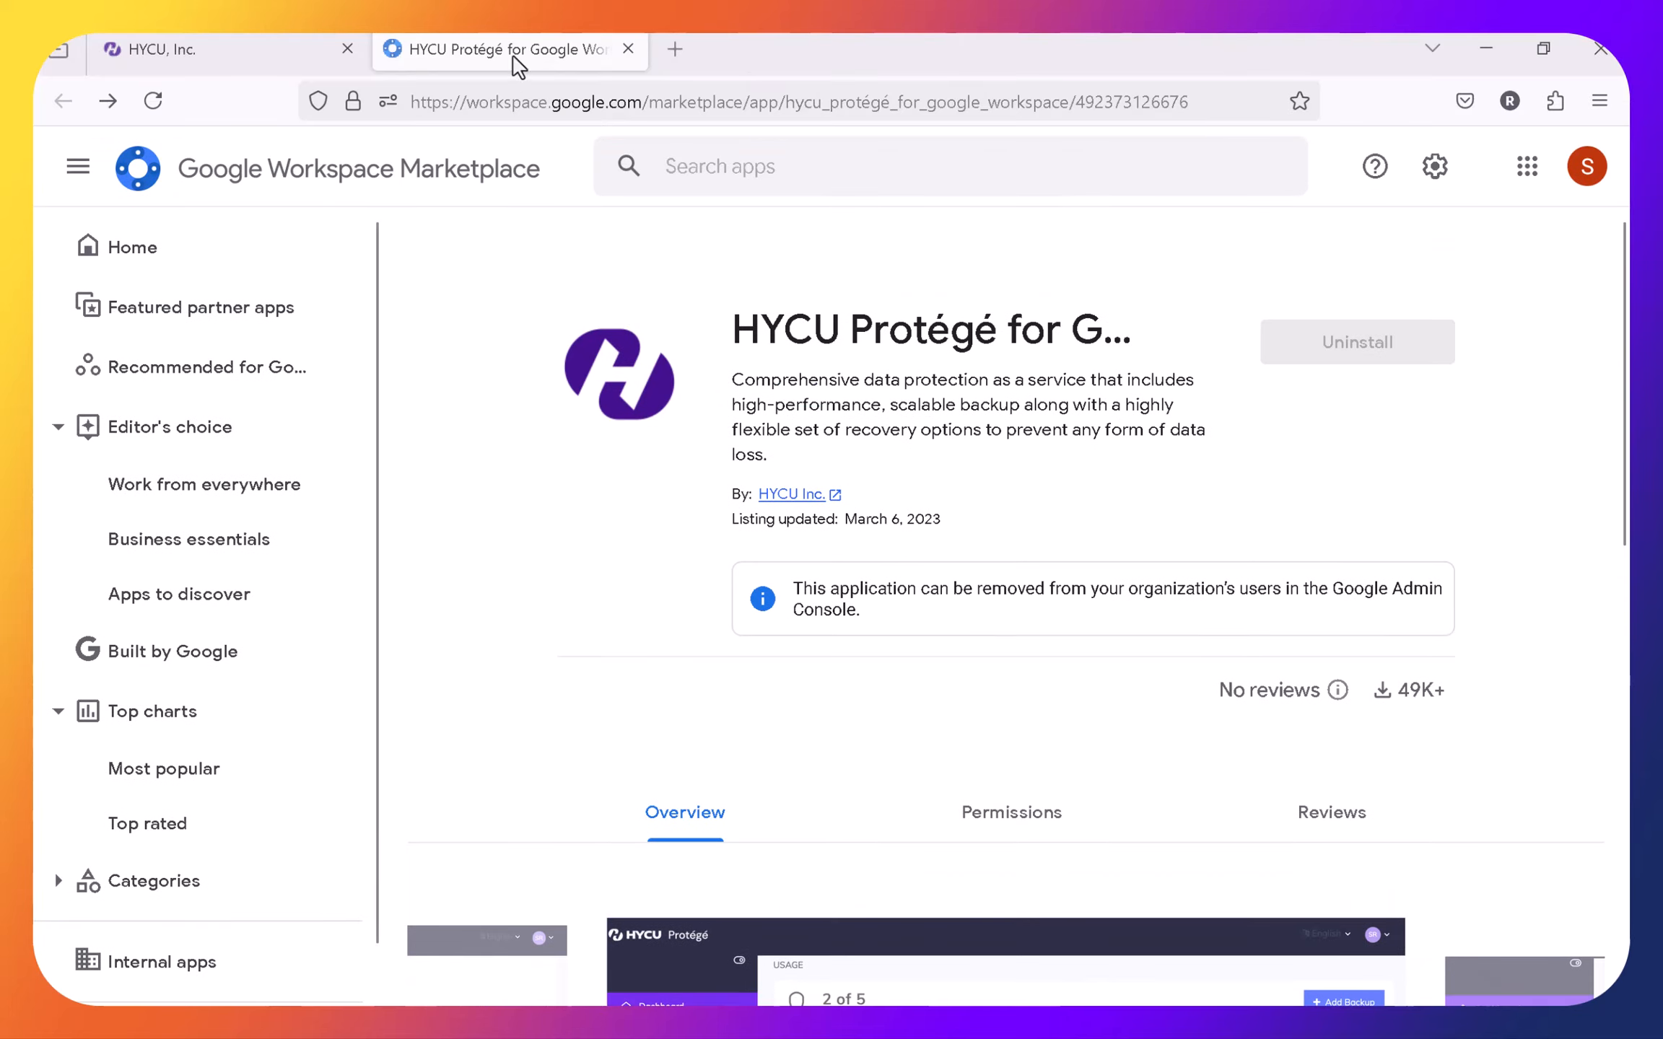
pyautogui.click(213, 64)
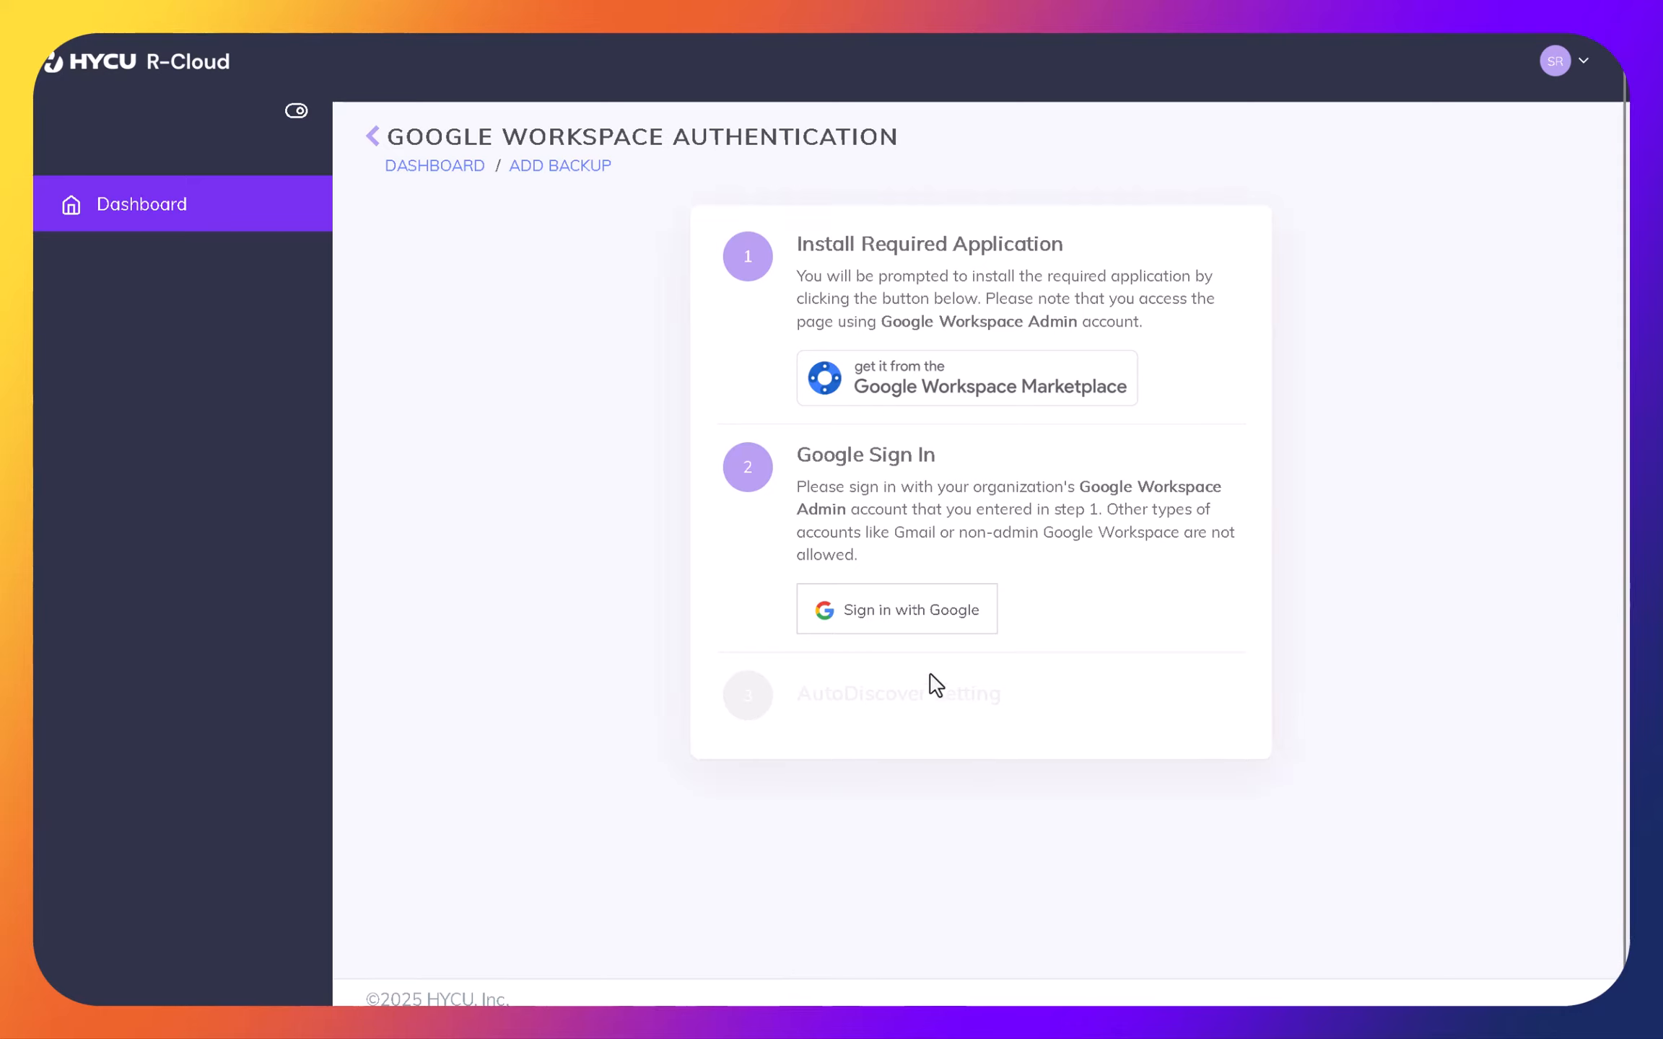
pyautogui.click(892, 612)
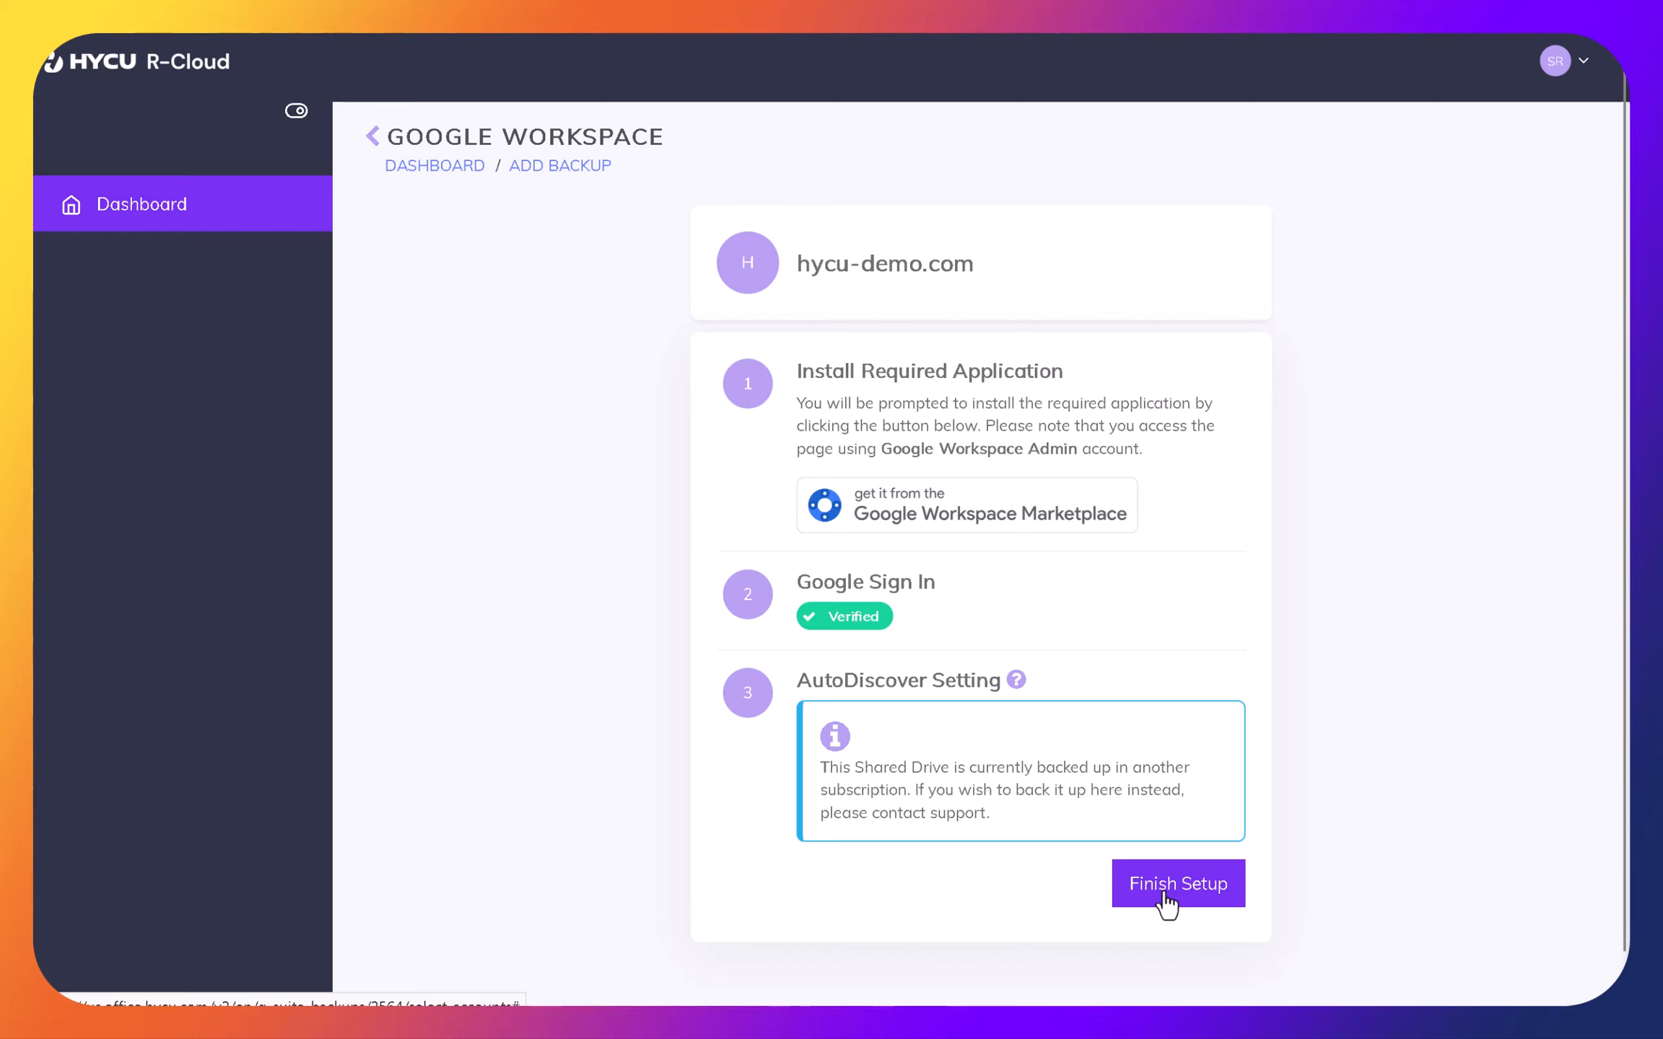
pyautogui.click(1166, 895)
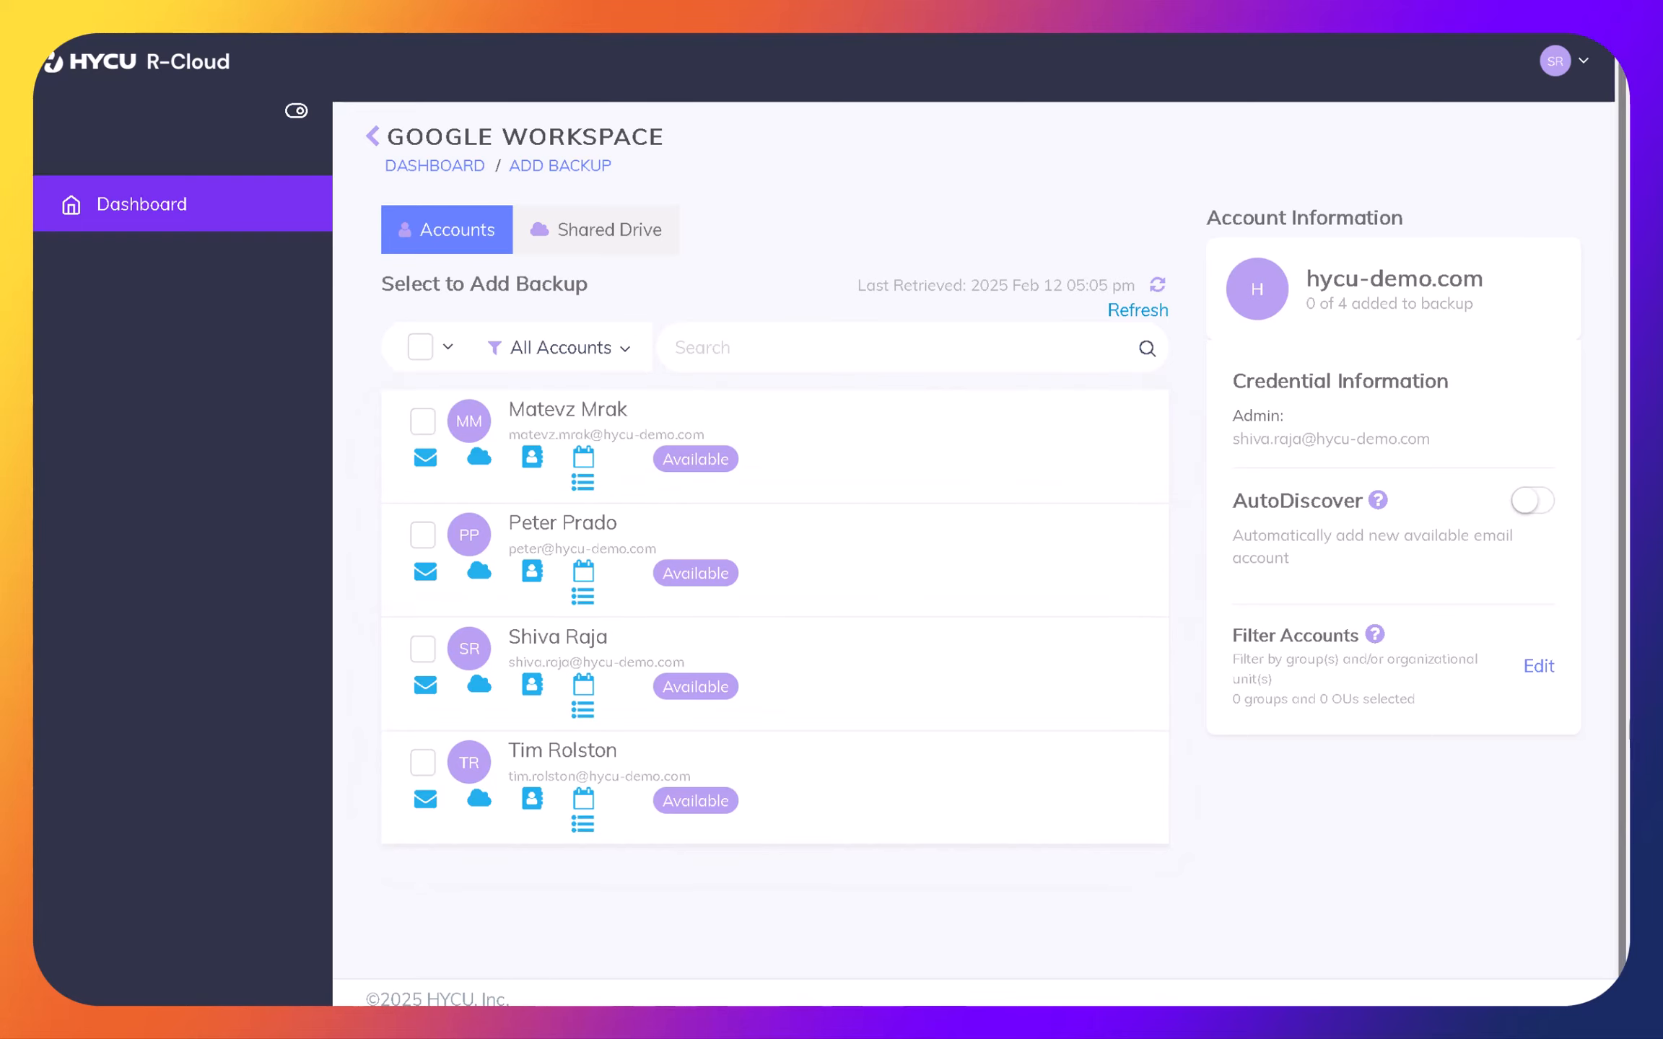
# - Open the account filter settings and check the Groups and Organizational Units lists for selectable entries
pyautogui.click(1549, 677)
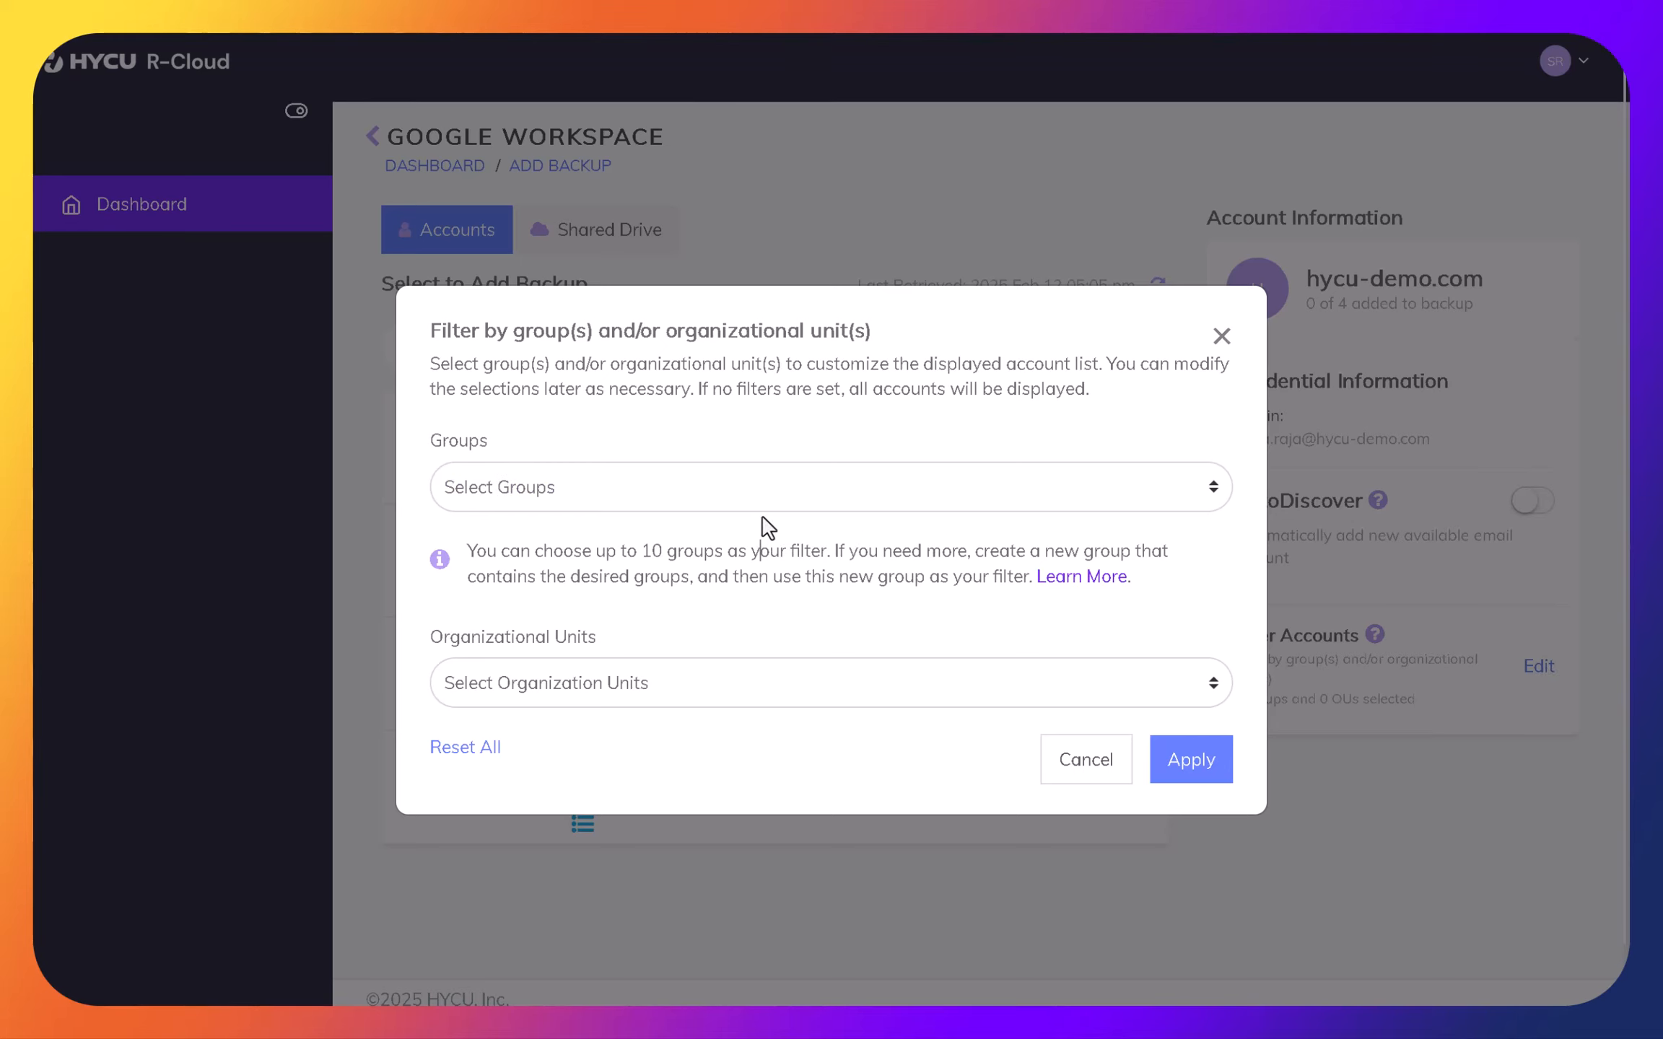
pyautogui.click(763, 495)
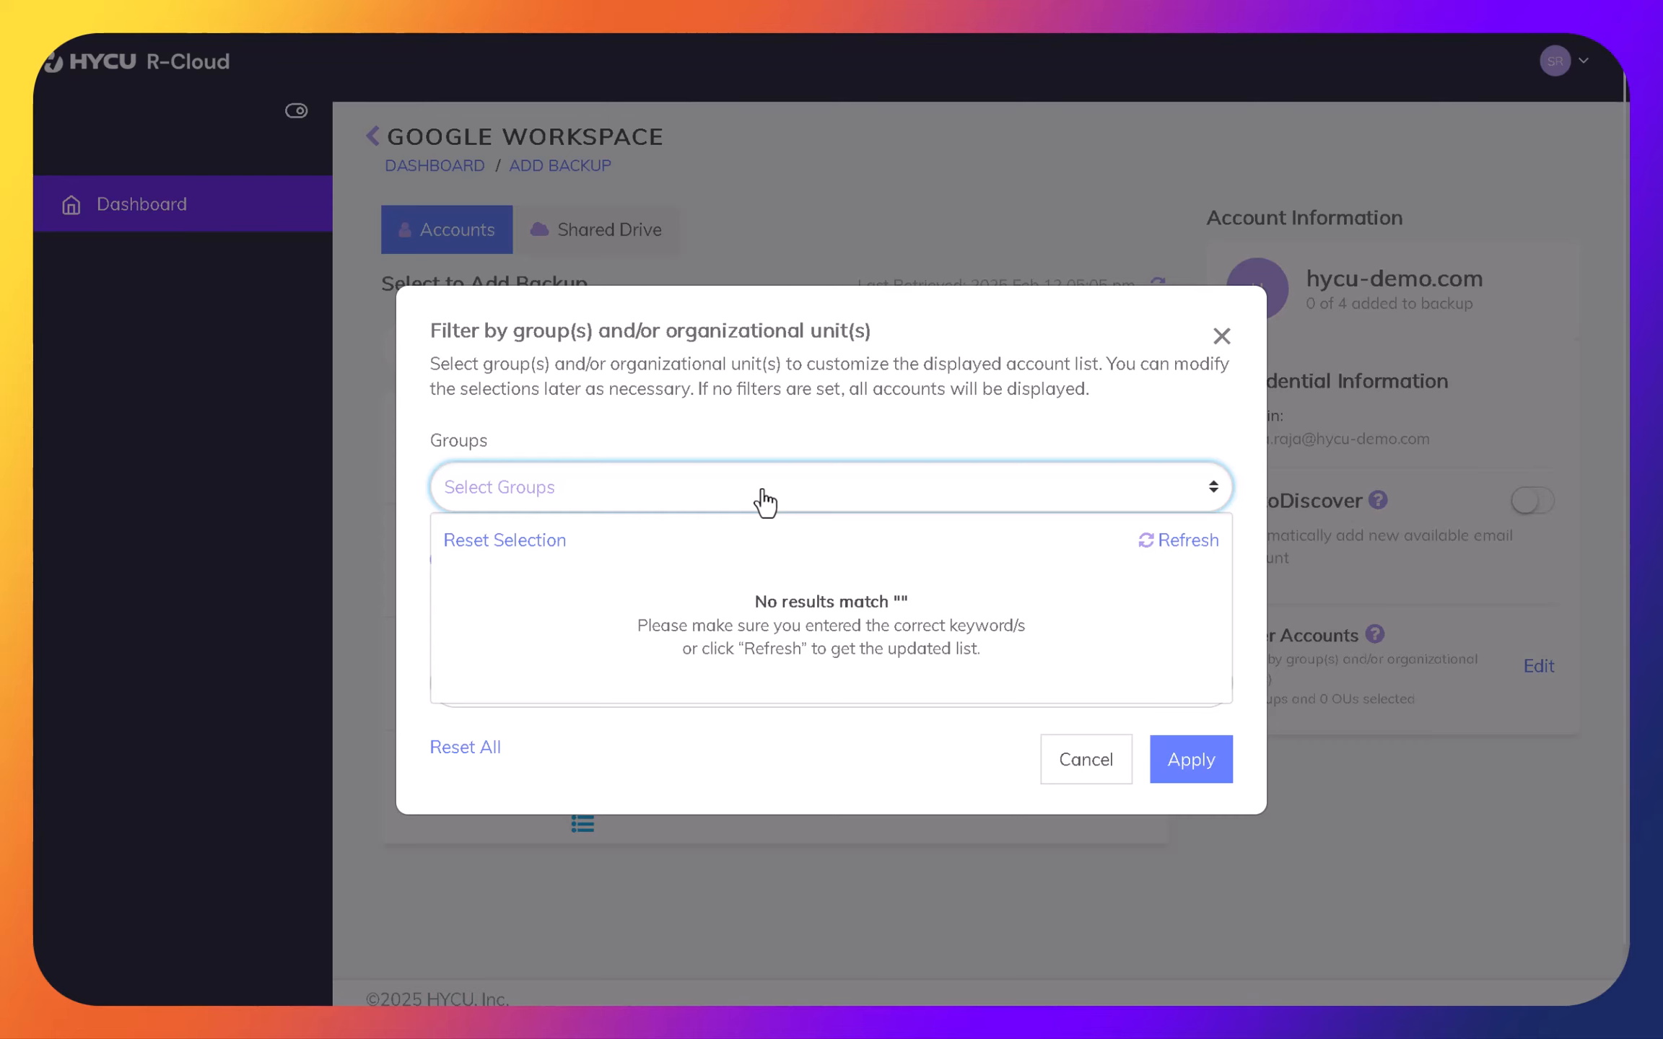
pyautogui.click(765, 502)
pyautogui.click(769, 681)
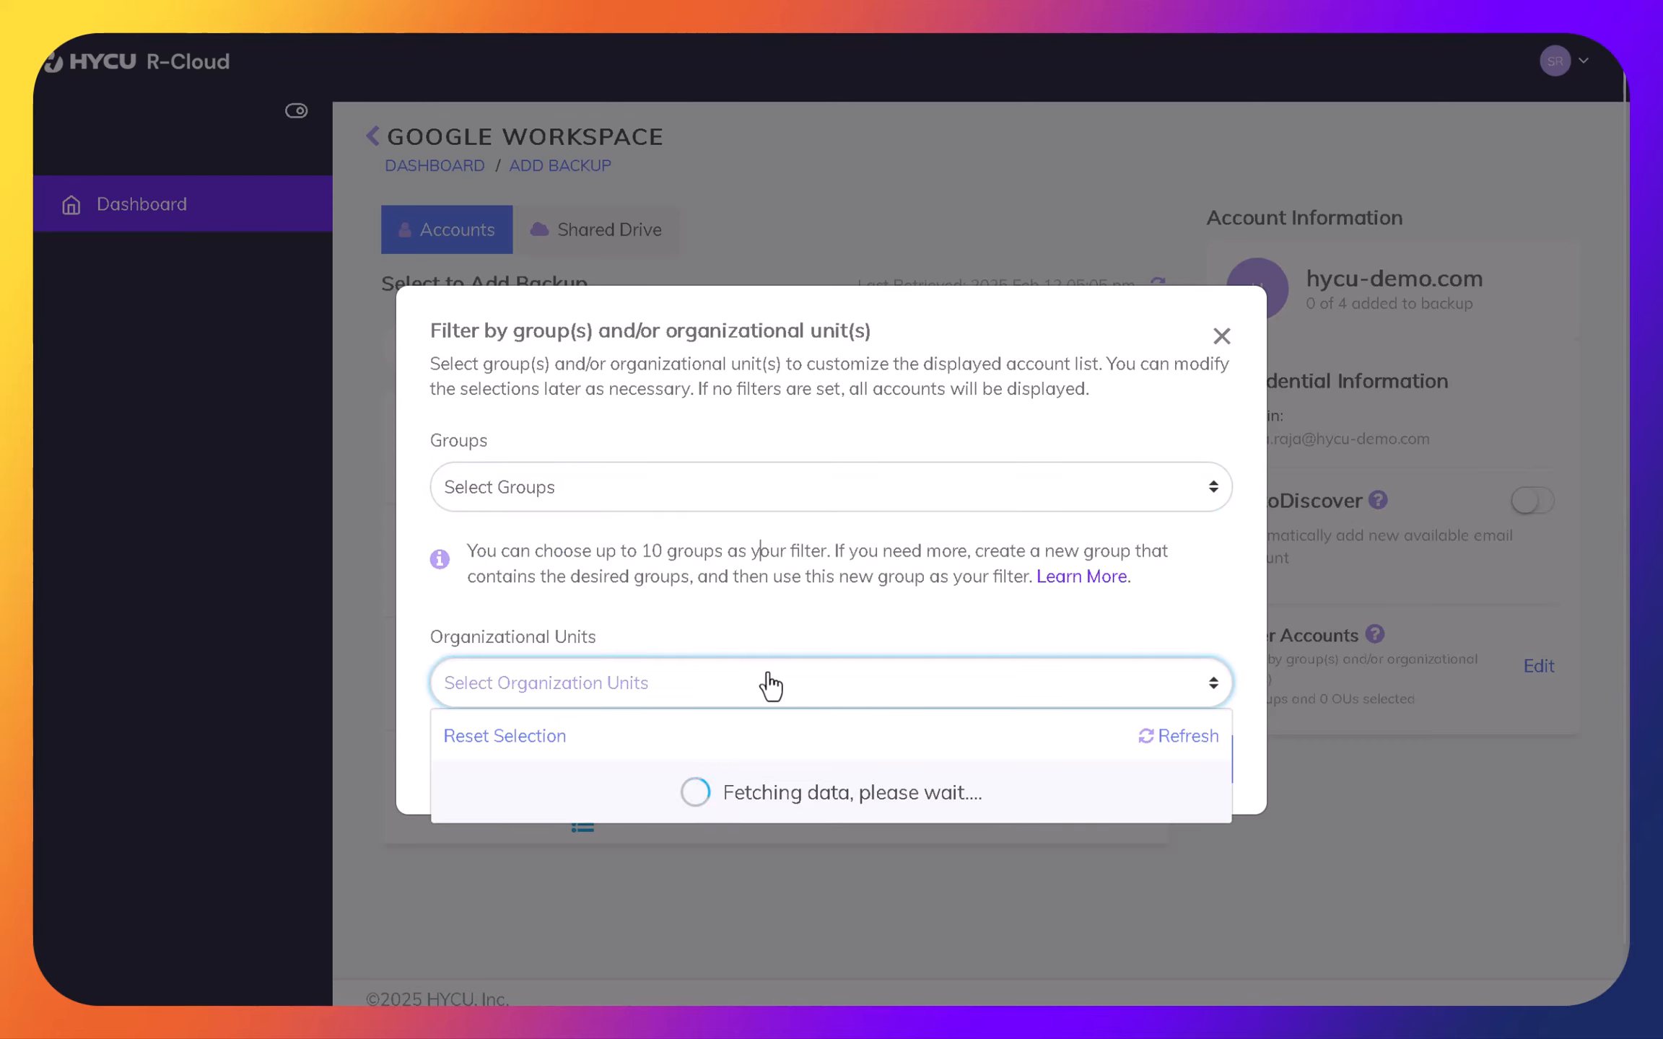
pyautogui.click(770, 683)
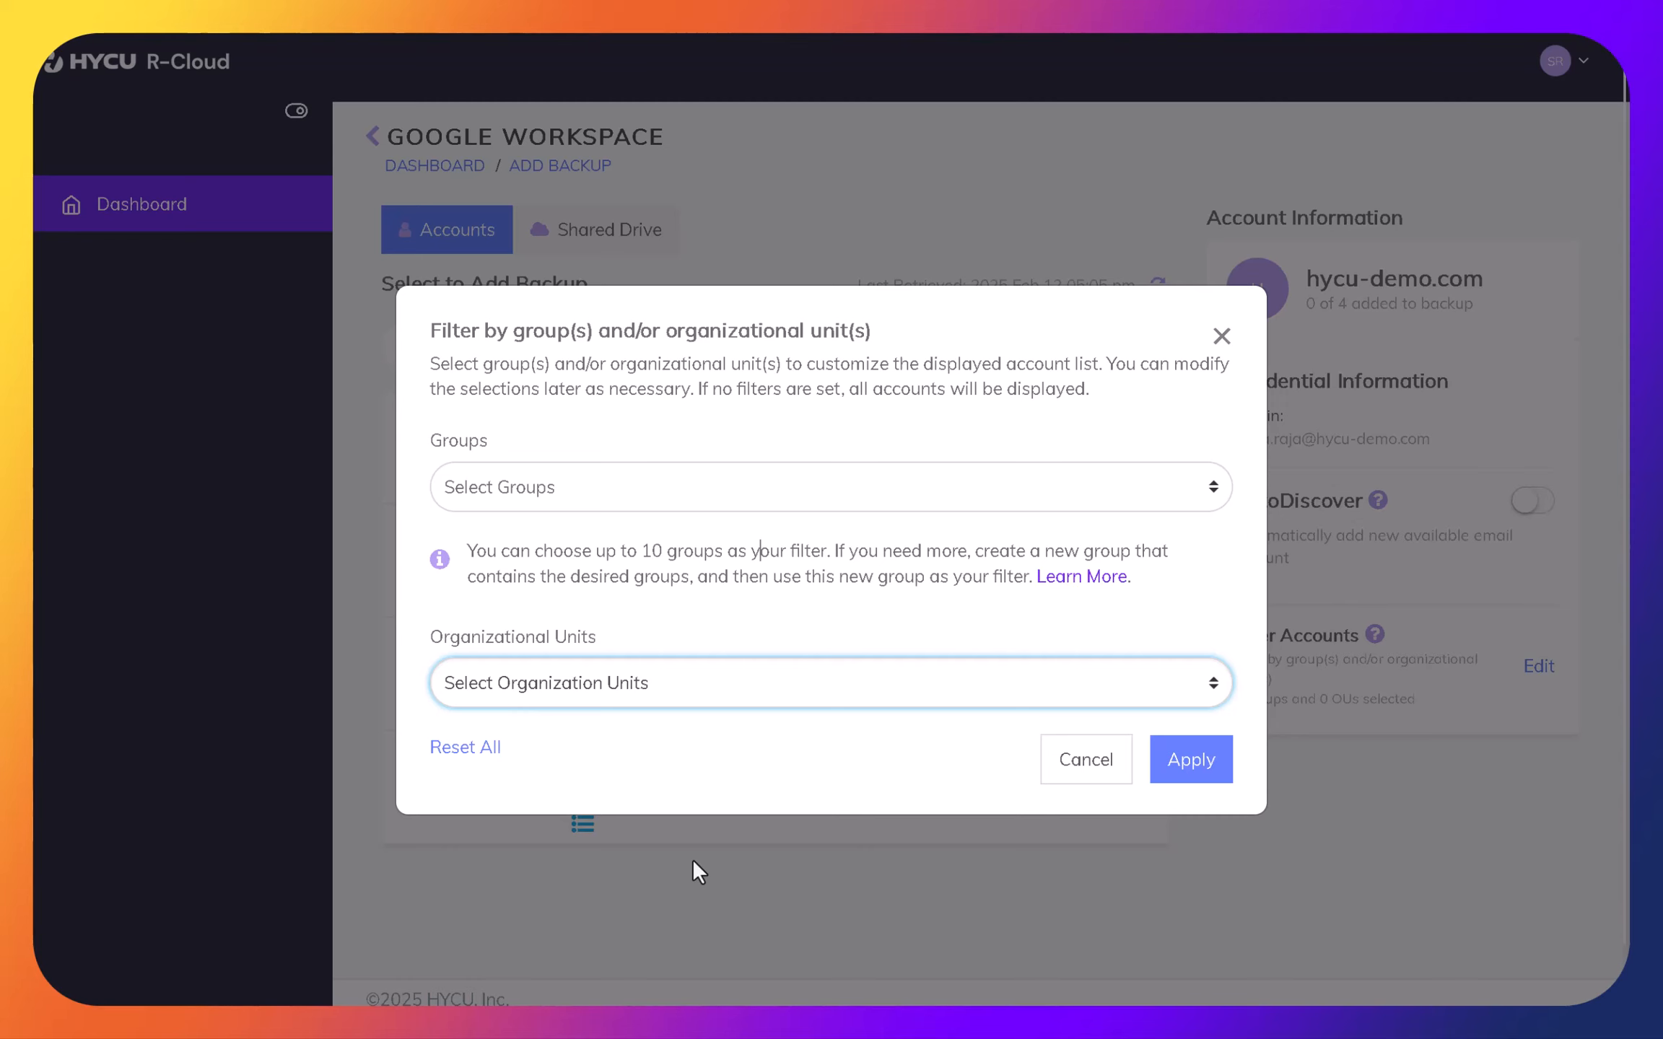
# - Switch to Edge and examine the description and HTTP request of the orgunits.list method
pyautogui.hotkey('alt', 'Tab')
pyautogui.hotkey('alt', 'Tab')
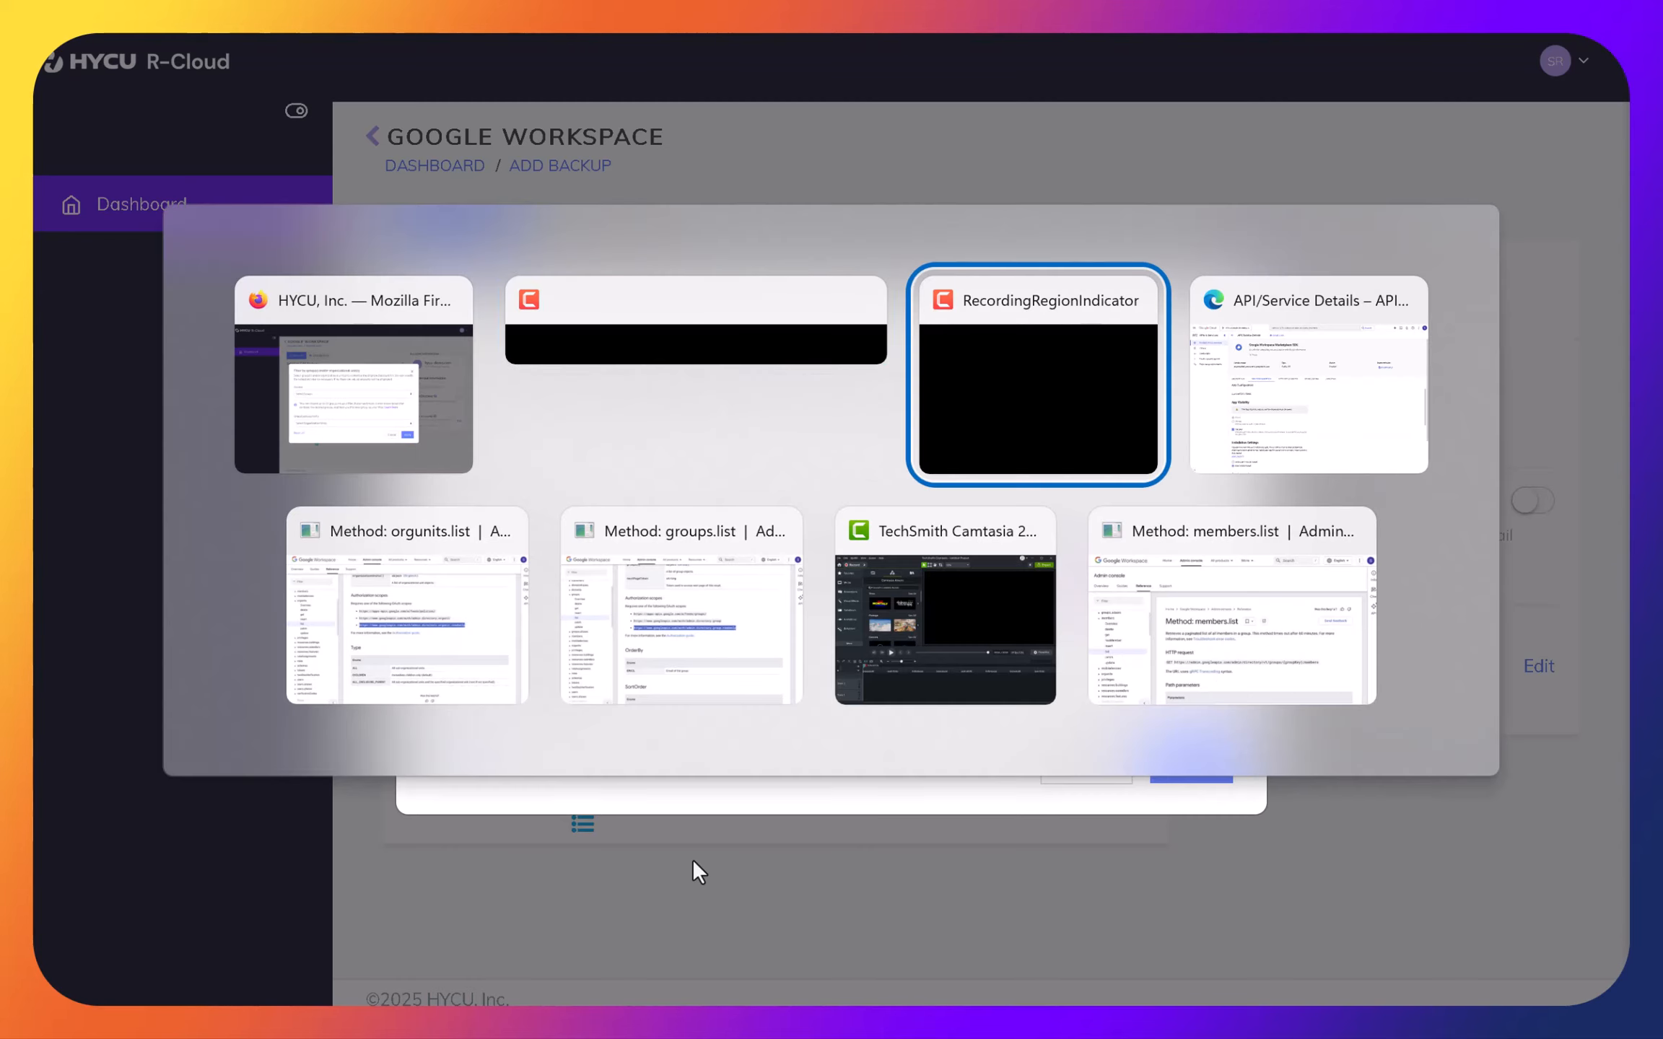
pyautogui.hotkey('alt', 'Tab')
pyautogui.hotkey('alt', 'Tab')
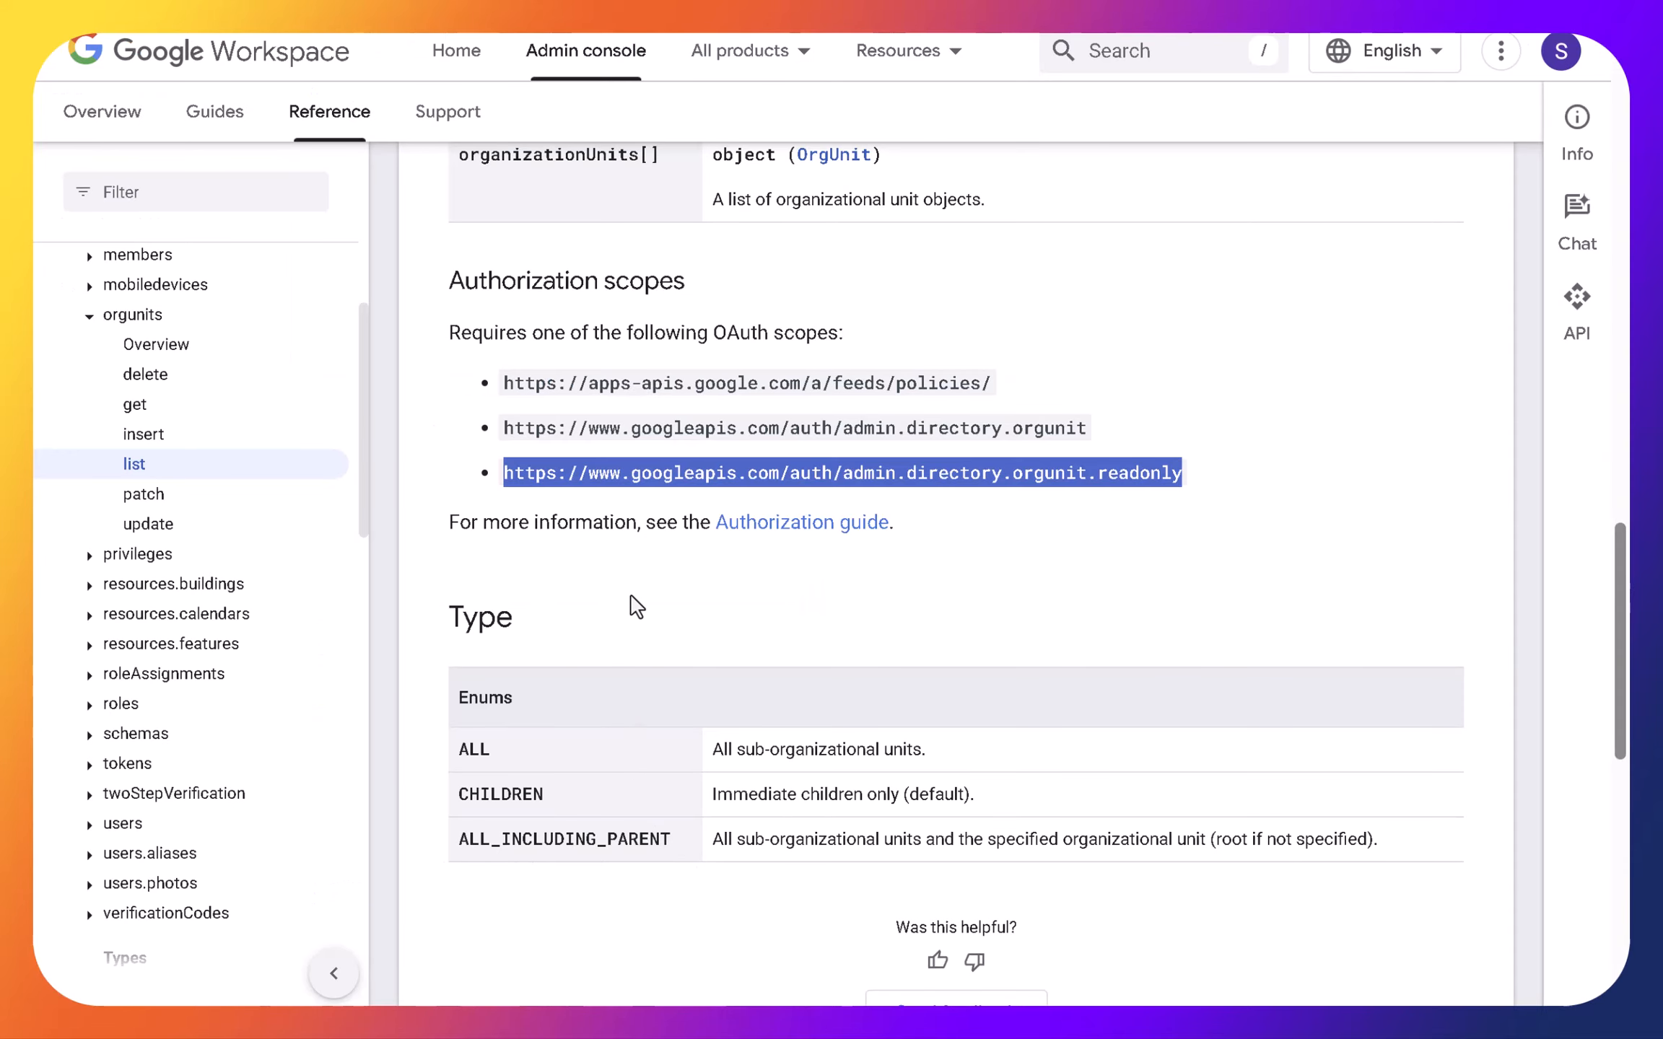
pyautogui.scroll(20, 726, 645)
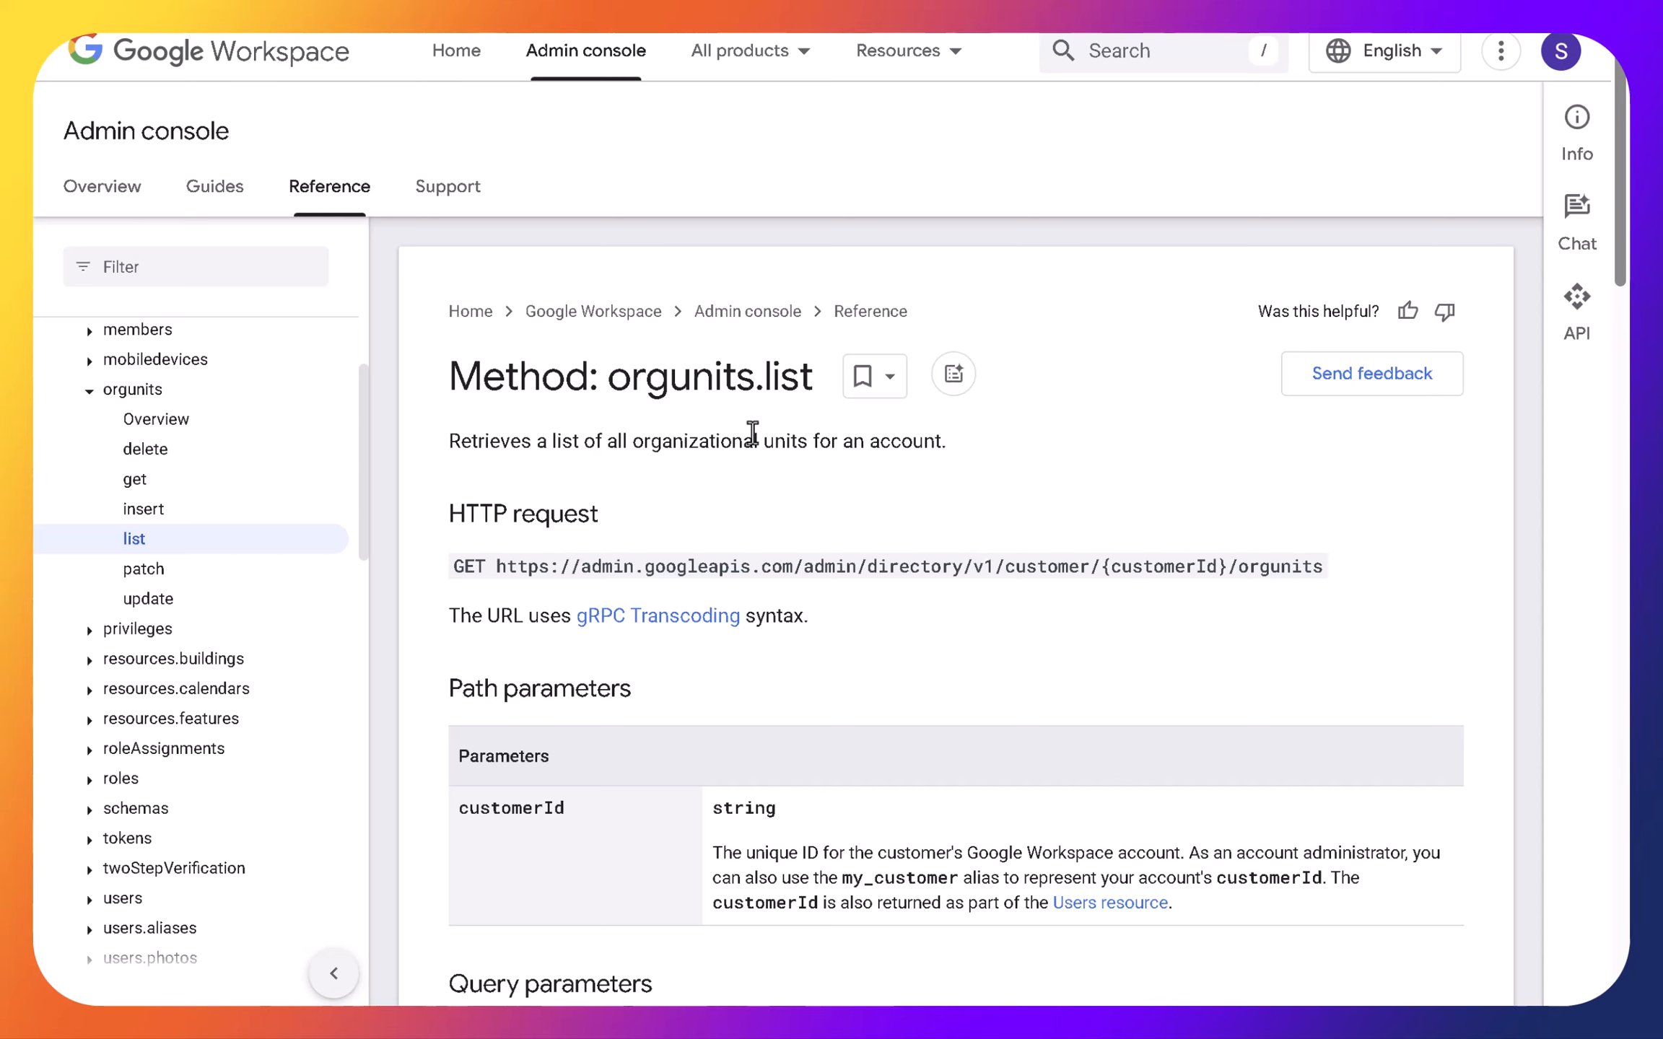
# - Examine the description, HTTP request and query parameters of the groups.list method
pyautogui.moveTo(823, 39)
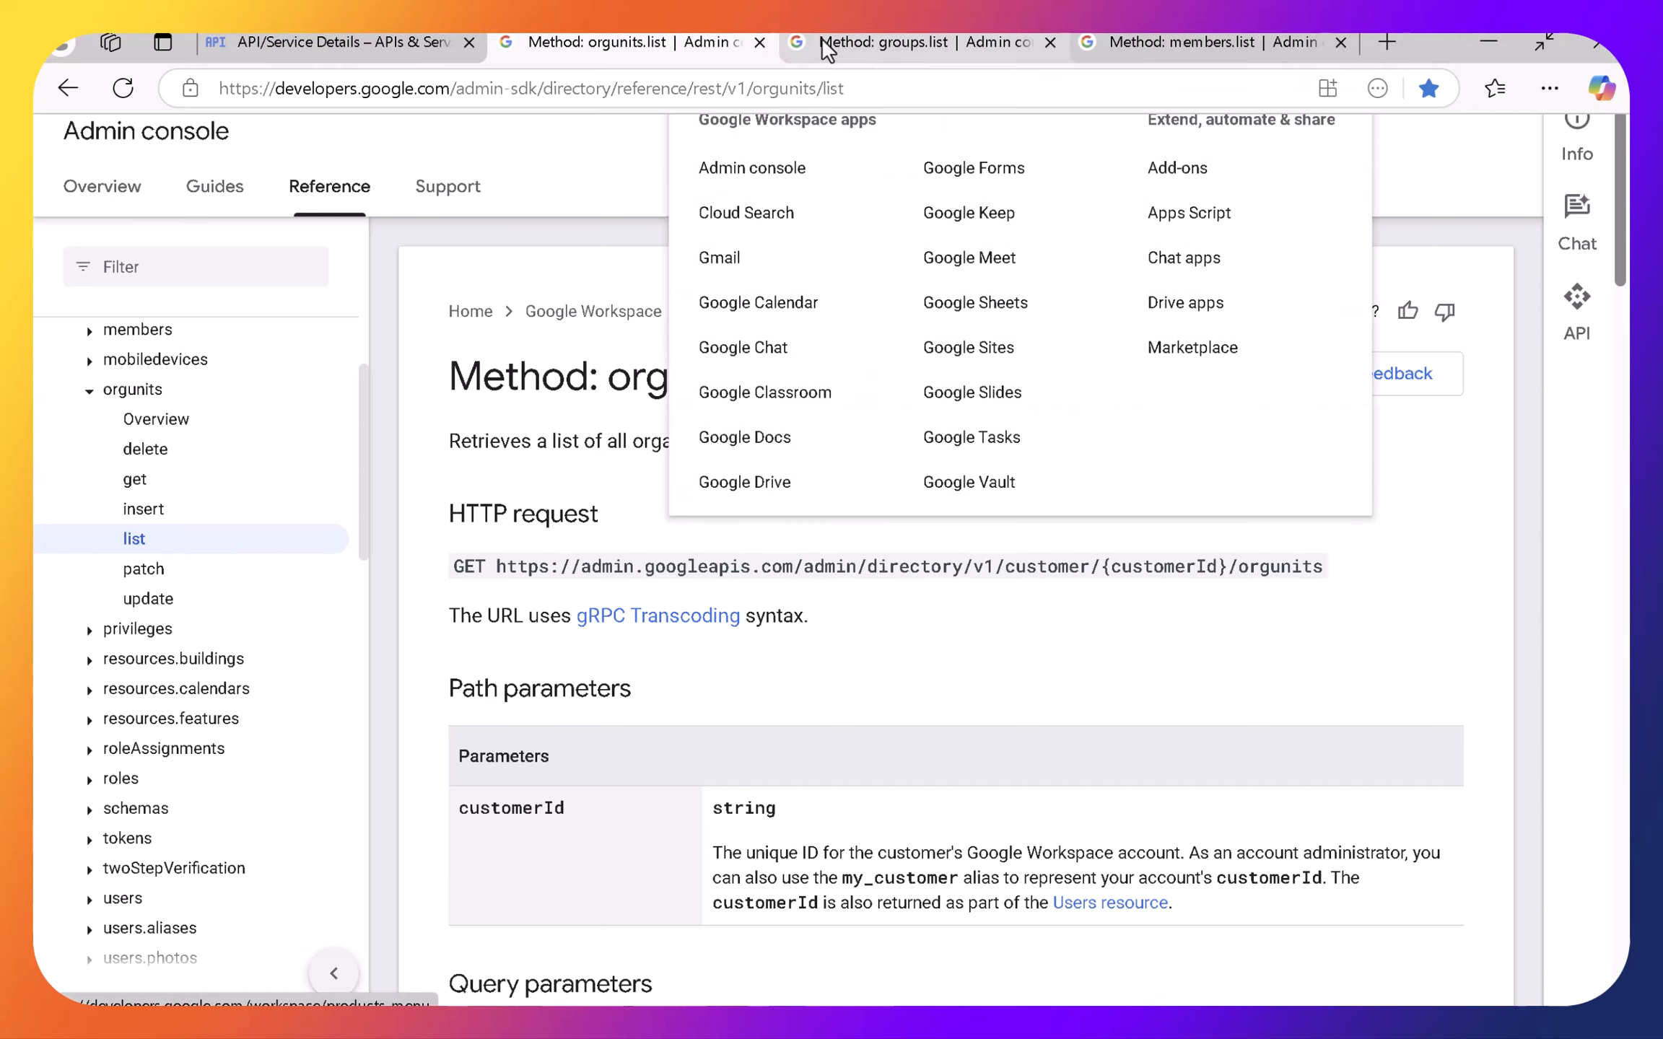
pyautogui.click(932, 45)
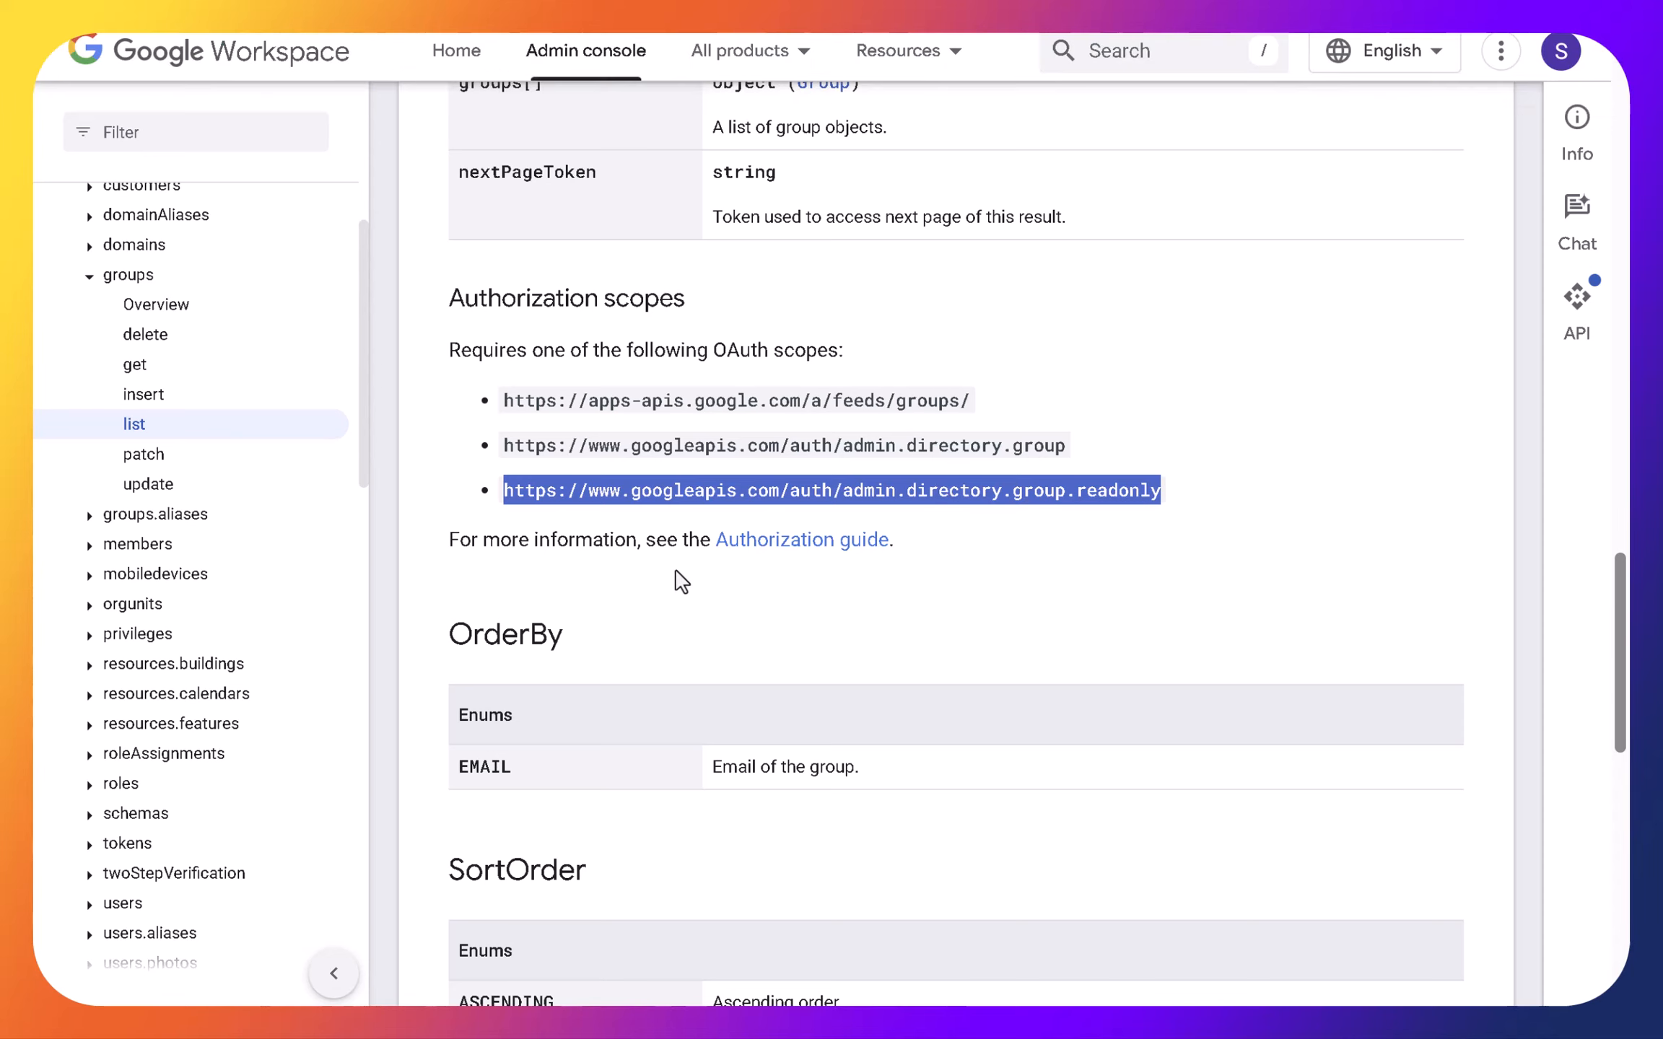
pyautogui.scroll(5, 685, 570)
pyautogui.scroll(10, 704, 570)
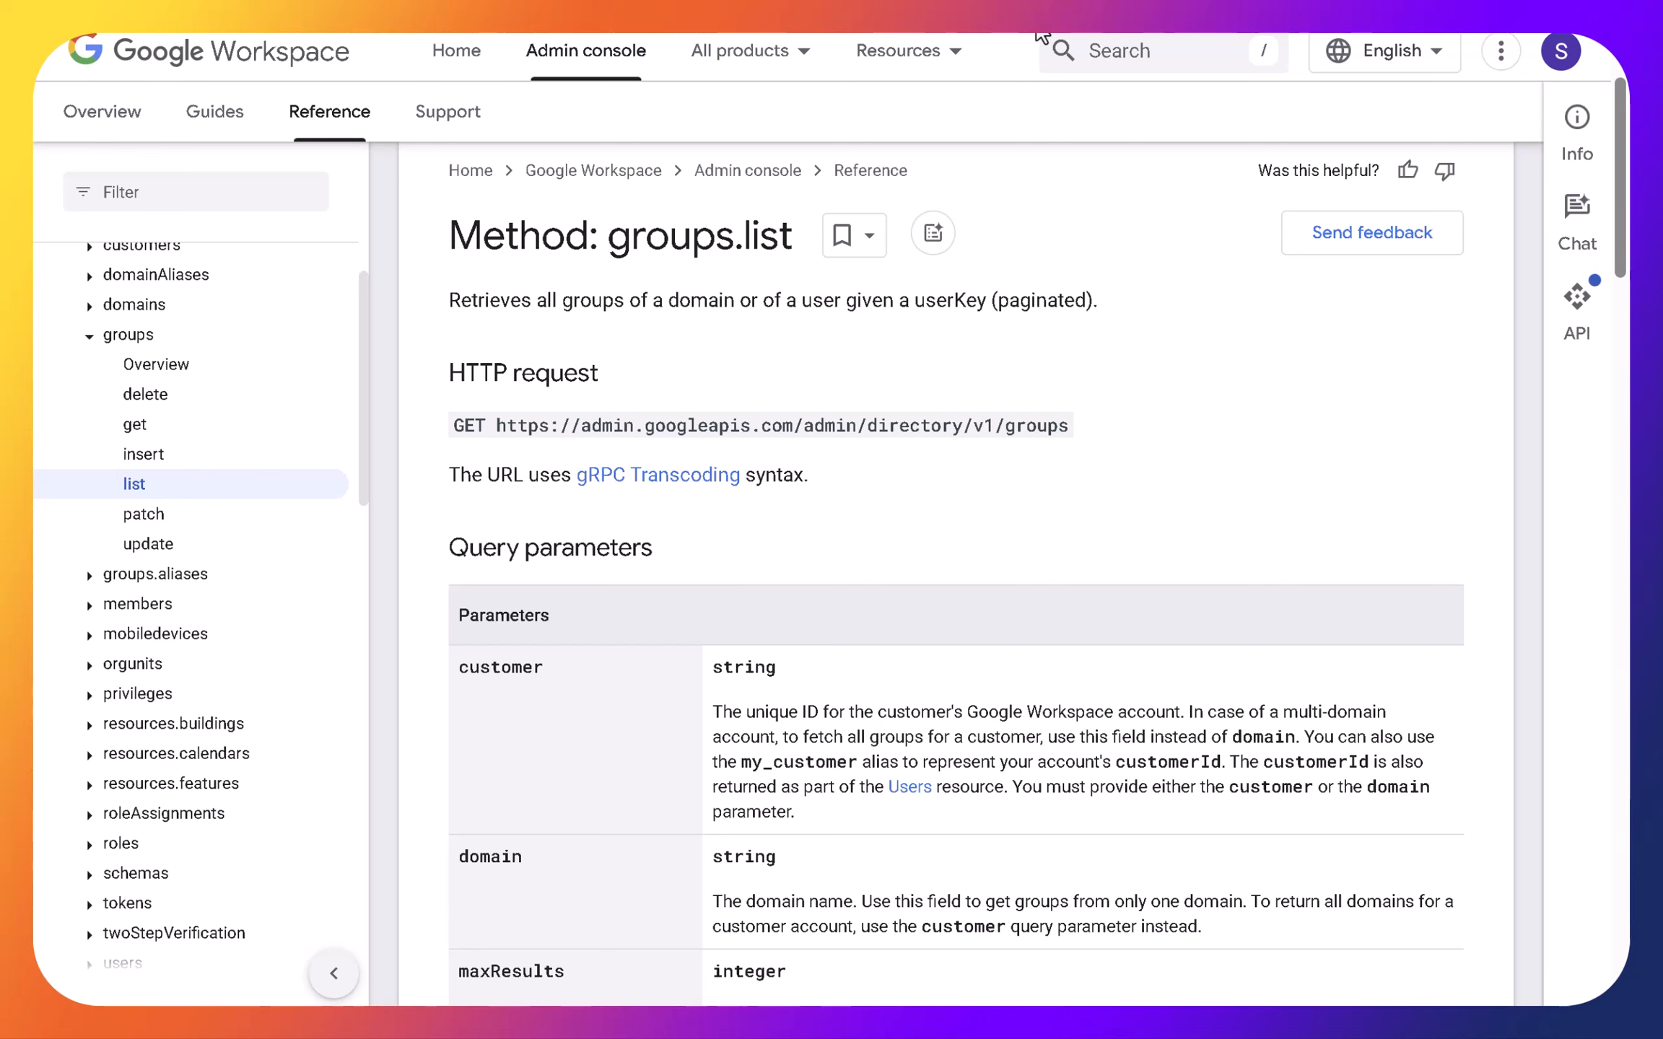
# - Examine the description and HTTP request of the members.list method
pyautogui.moveTo(1030, 35)
pyautogui.click(1202, 50)
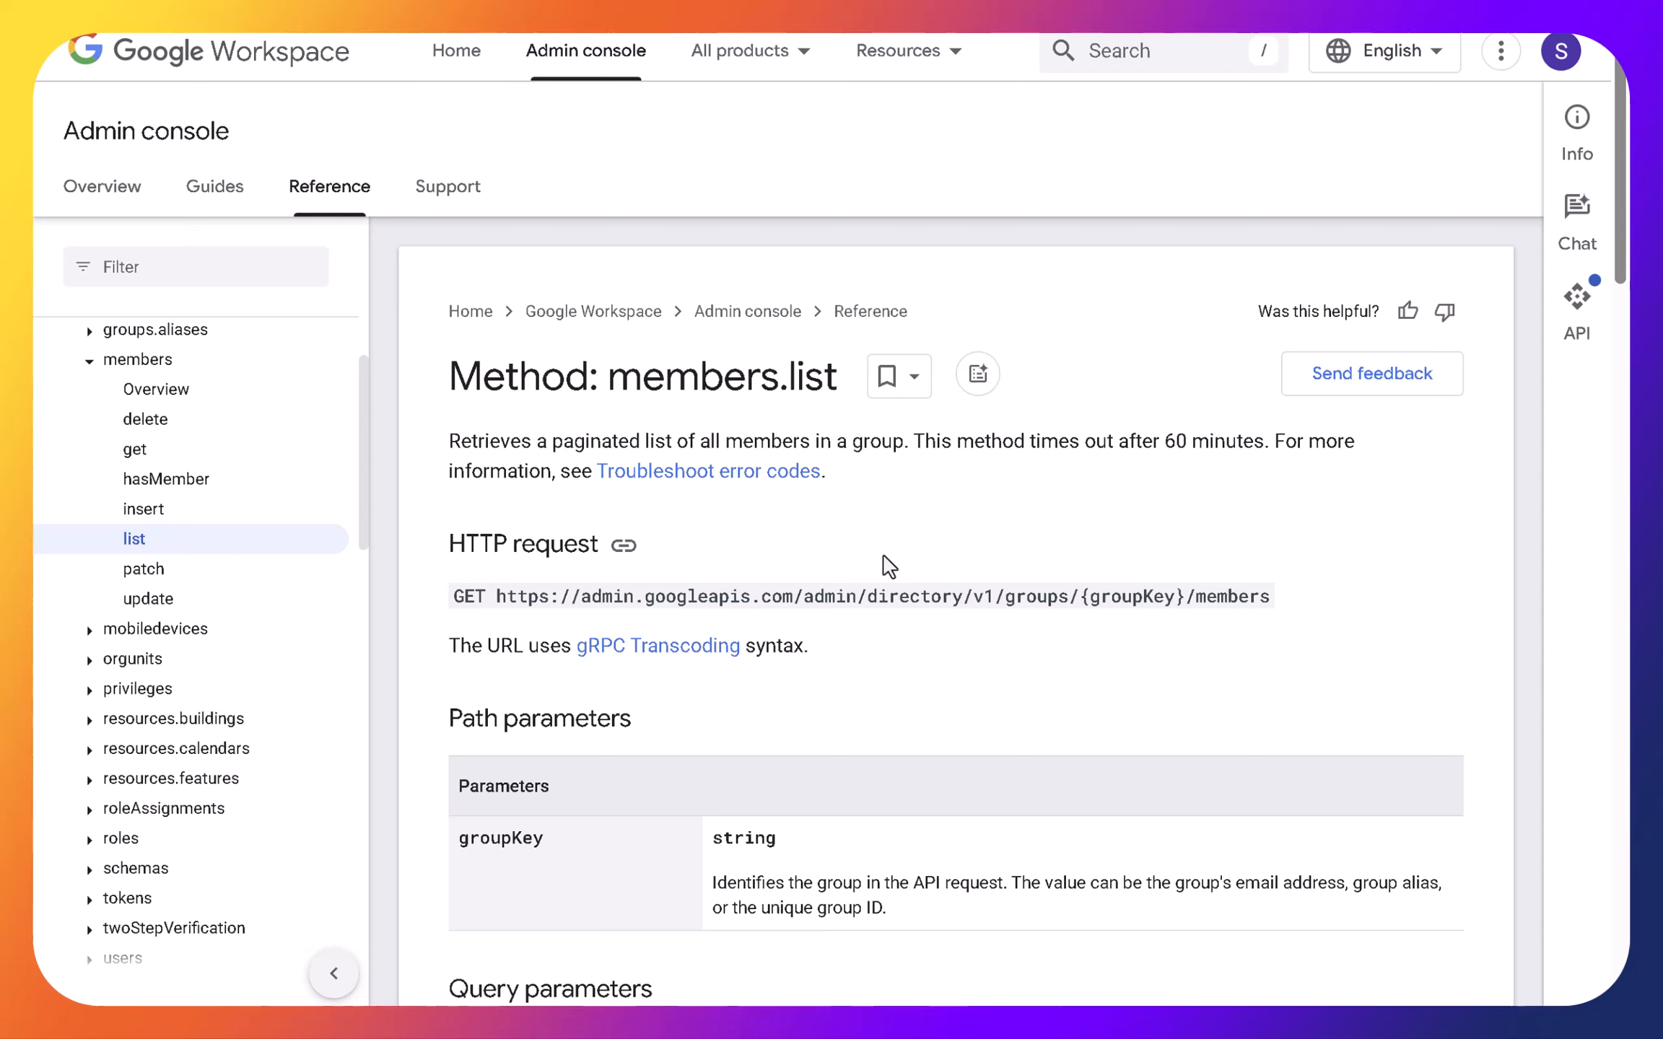
# - Highlight the admin.directory.orgunit.readonly scope of the orgunits.list method and the admin.directory.group.readonly scope of the groups.list method
pyautogui.moveTo(711, 49)
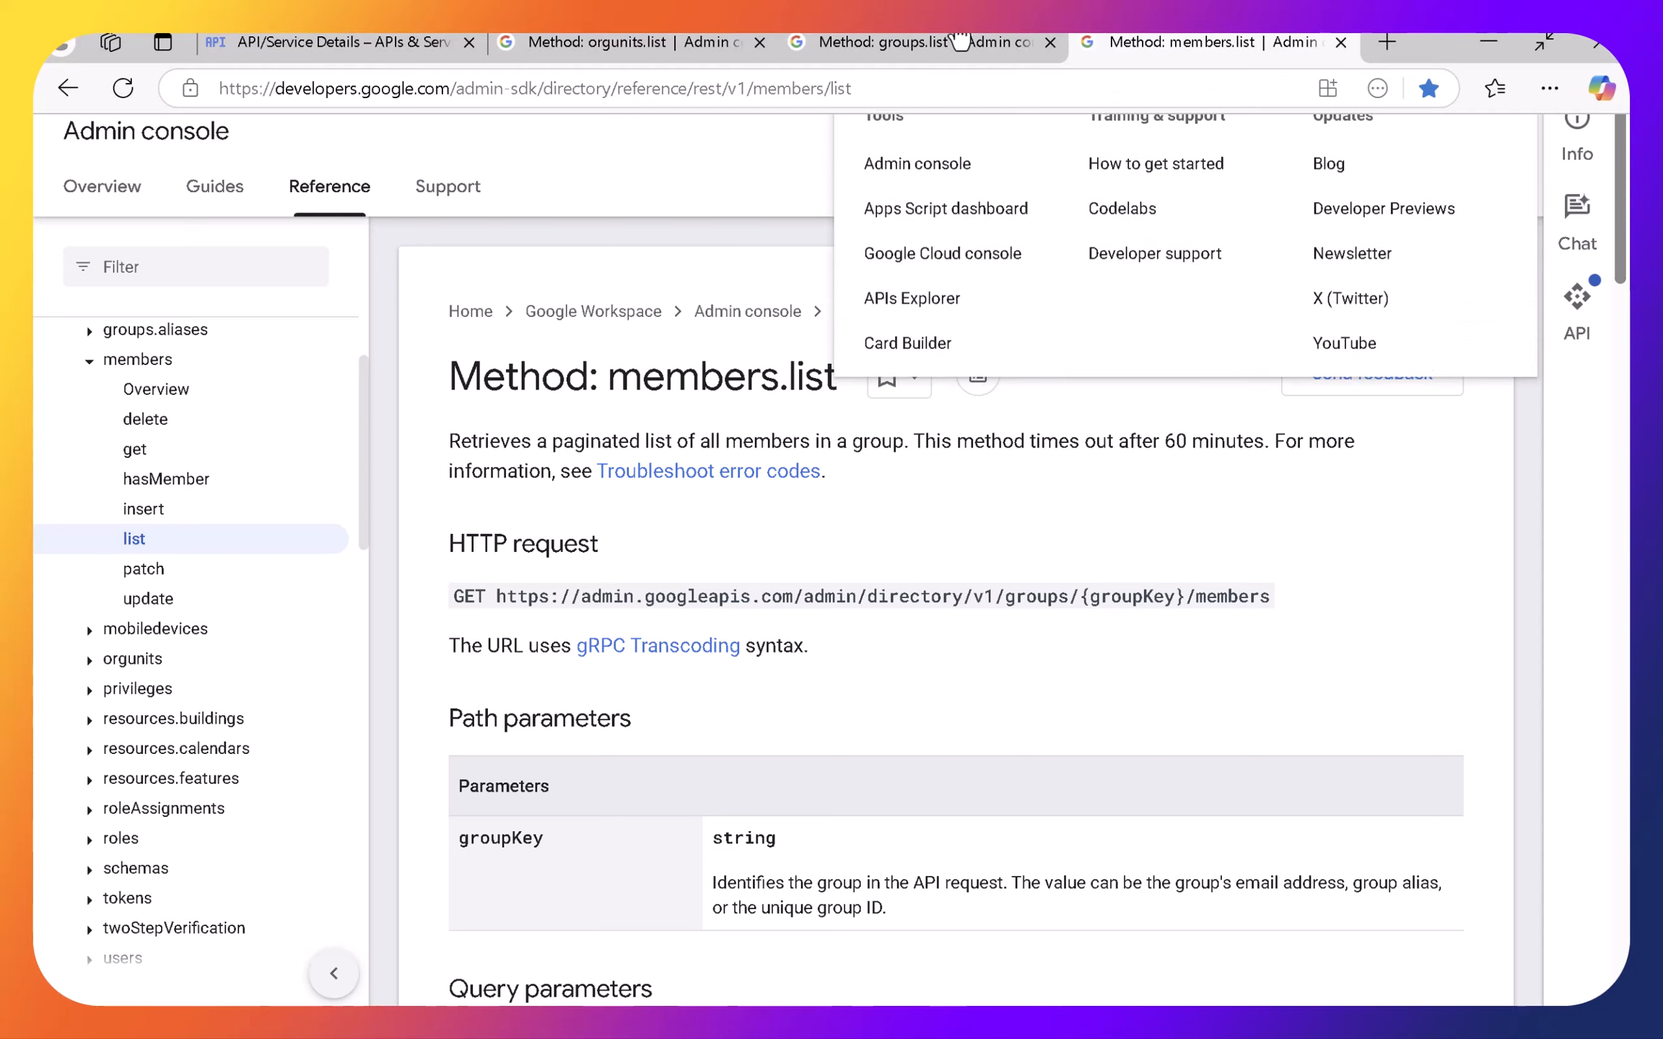
pyautogui.click(707, 45)
pyautogui.scroll(-4, 787, 729)
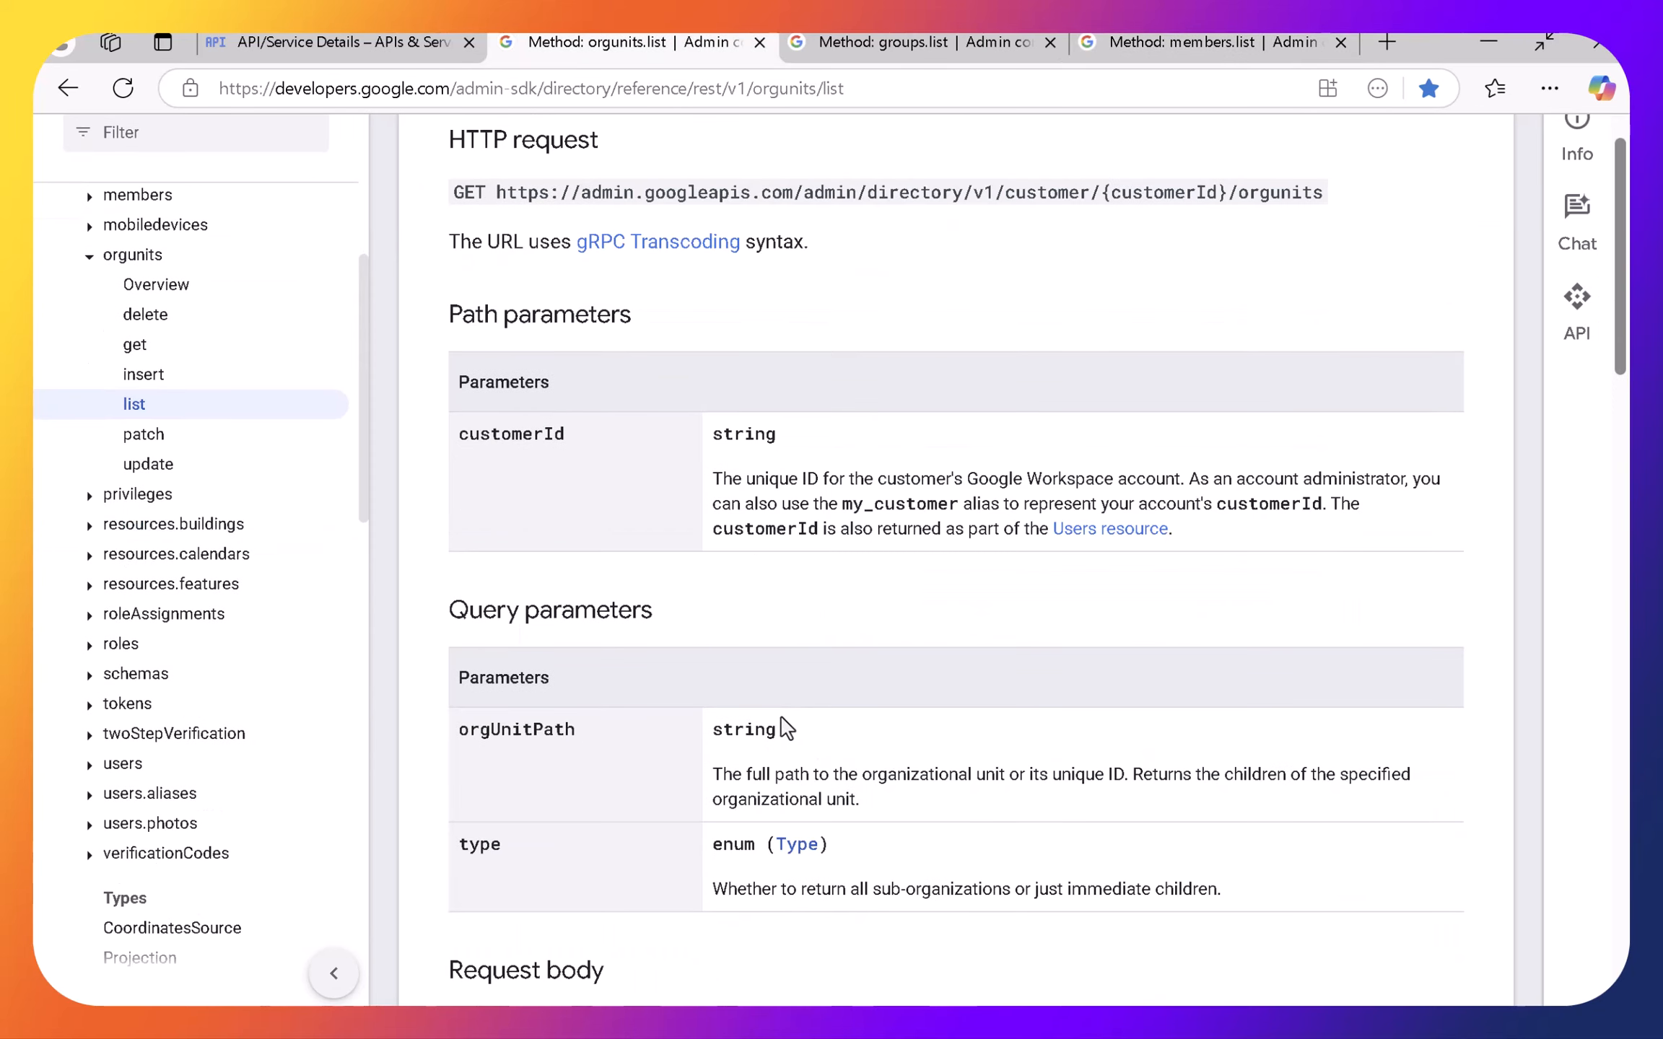
pyautogui.scroll(-10, 787, 729)
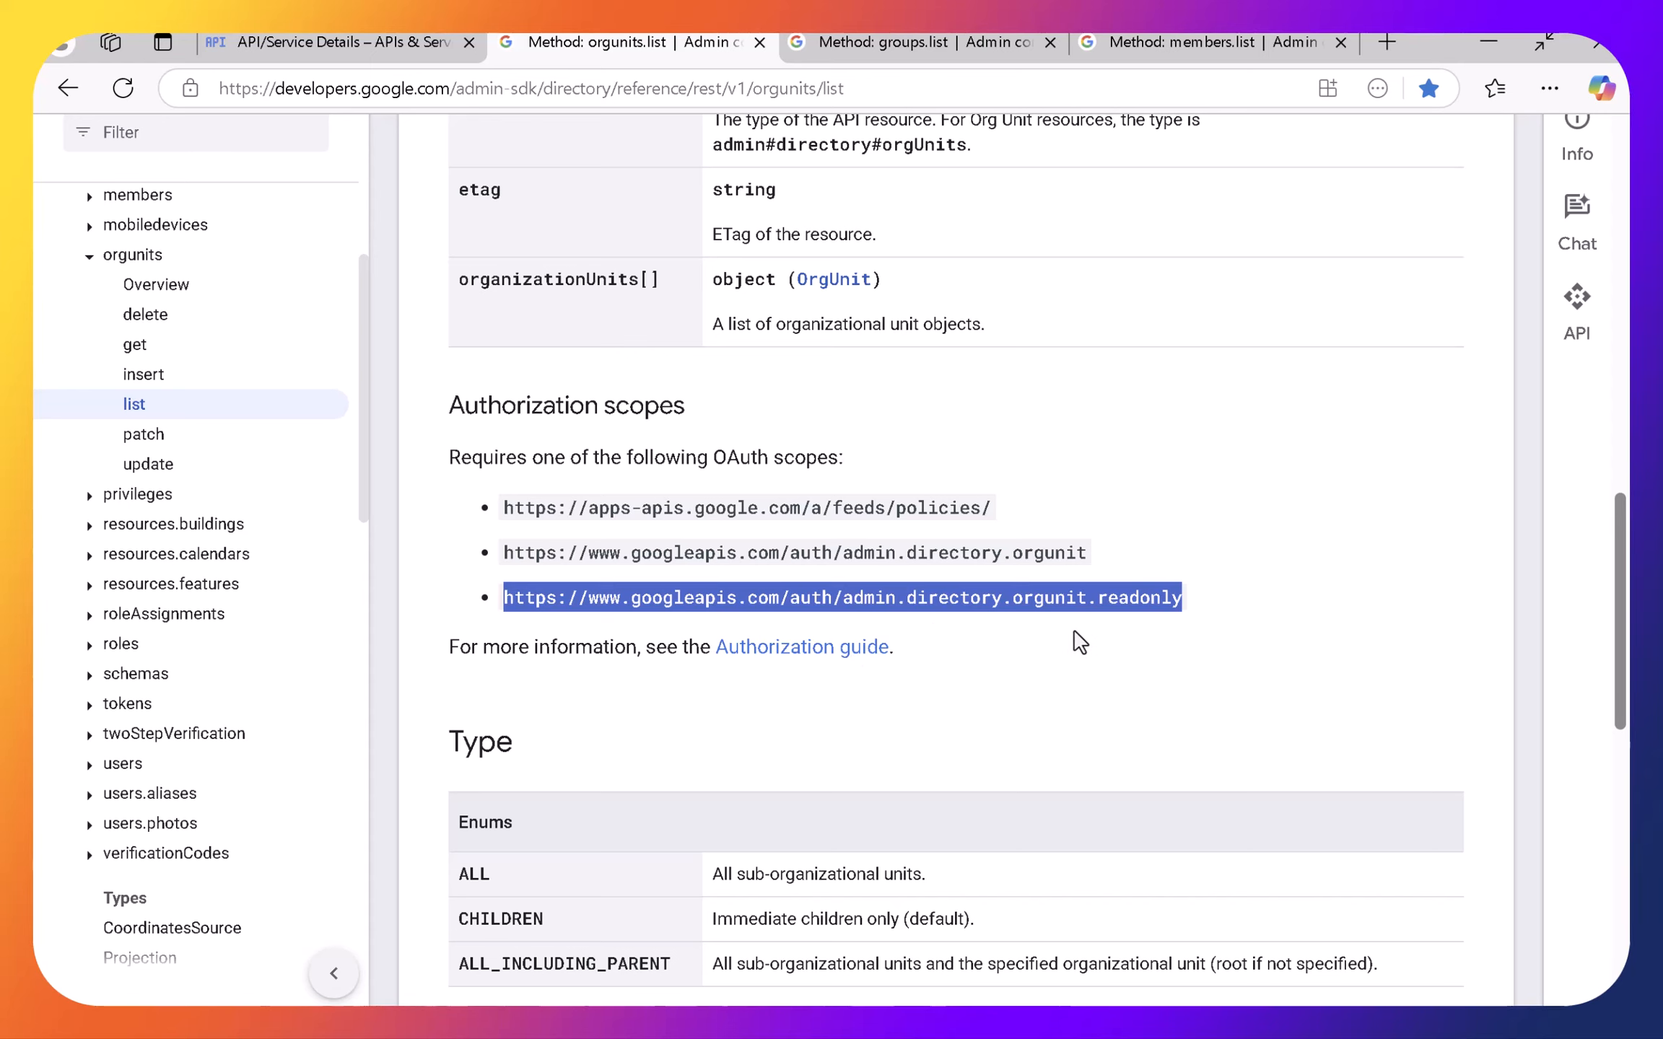
pyautogui.click(931, 42)
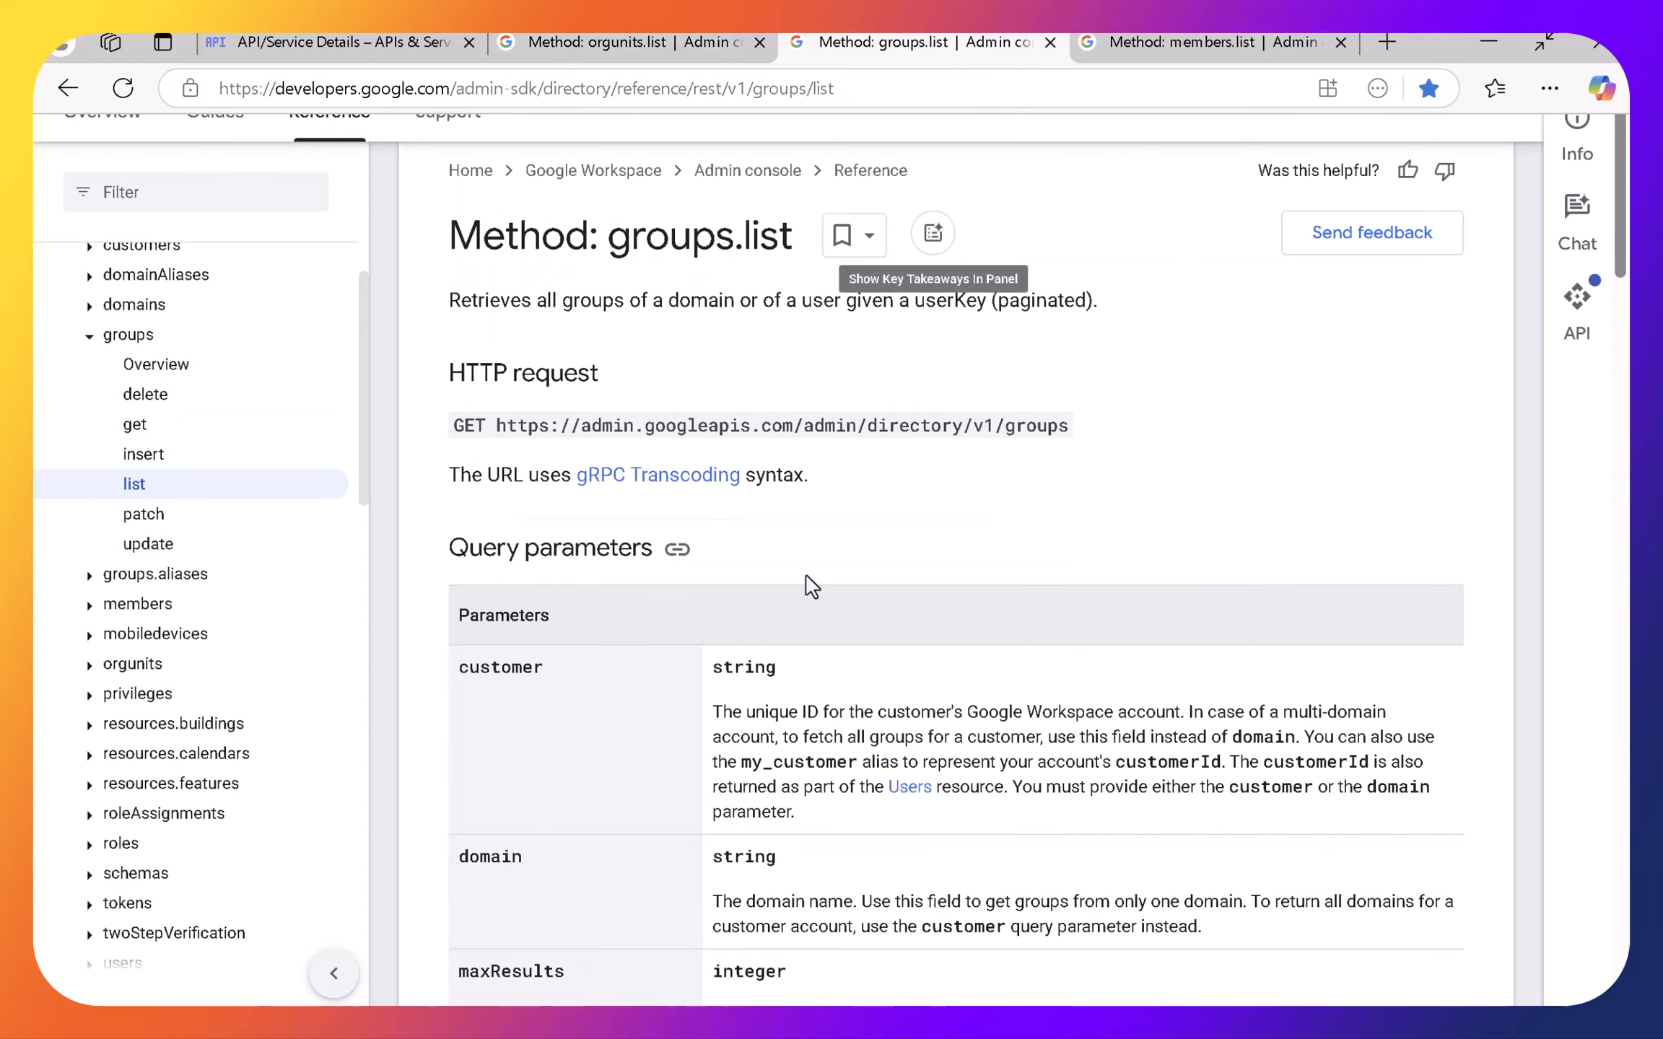
pyautogui.scroll(-20, 808, 585)
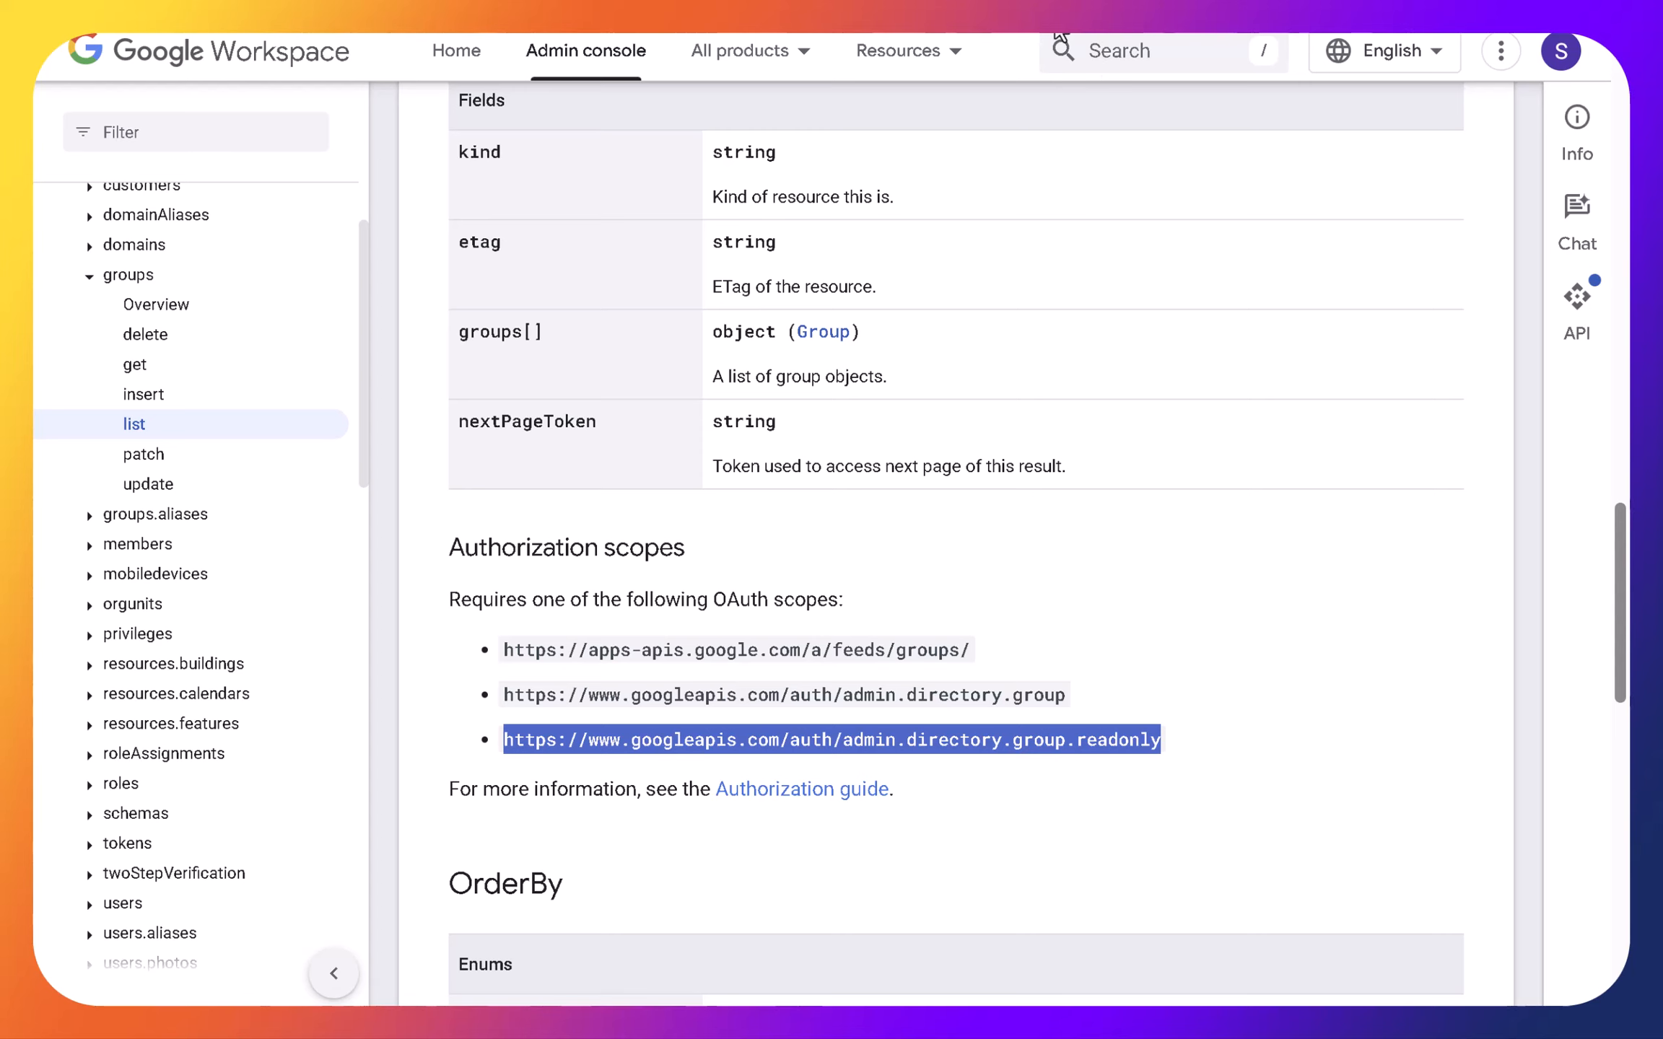
# - Highlight the admin.directory.group.readonly scope of the members.list method and compare it with the authorization scopes of groups.list
pyautogui.moveTo(1050, 35)
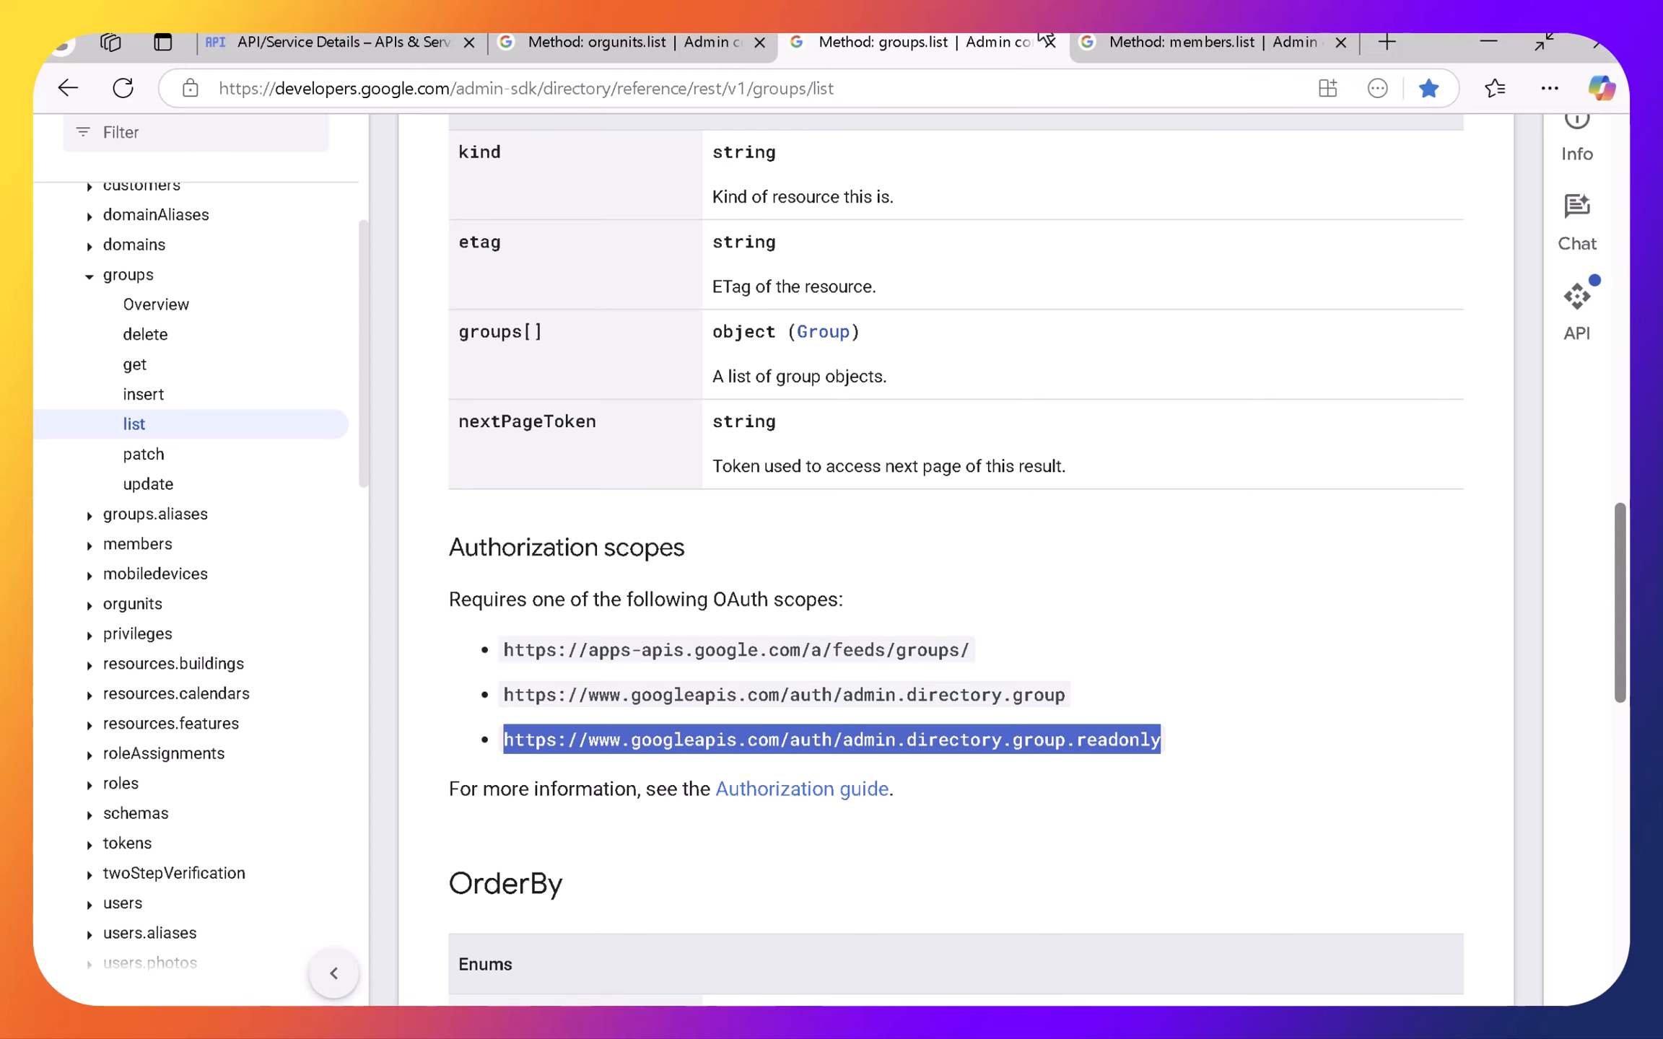
pyautogui.click(1183, 36)
pyautogui.scroll(-15, 909, 586)
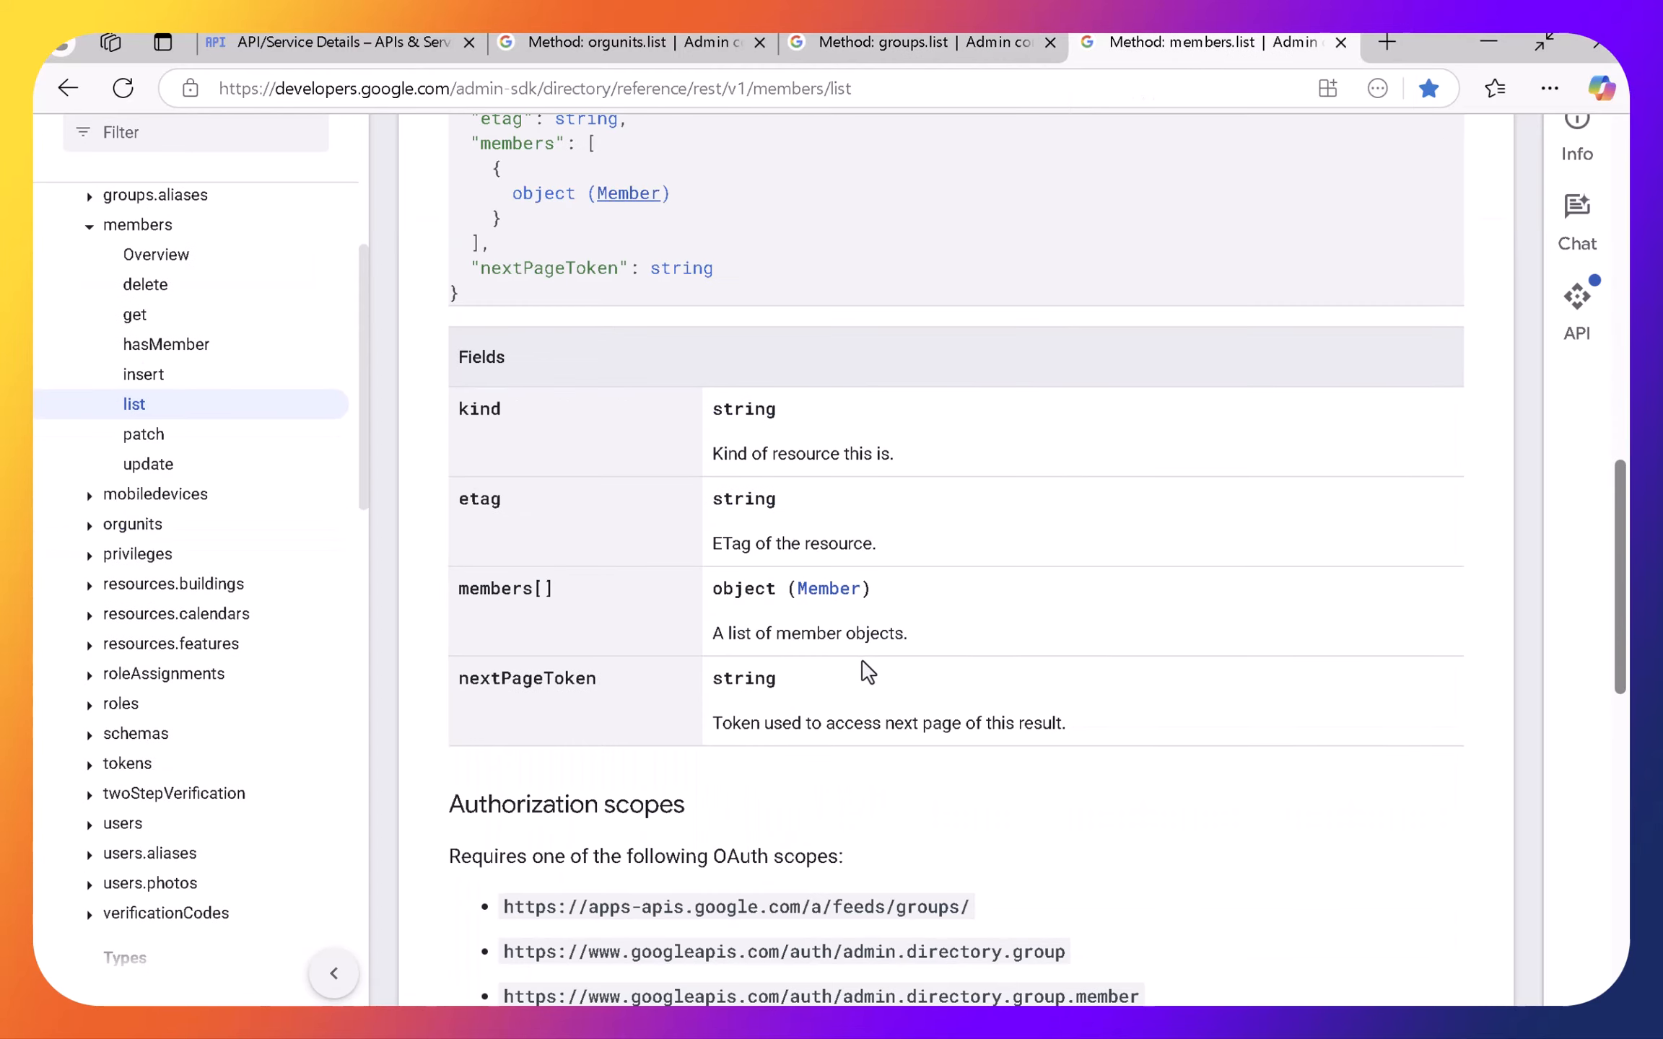
pyautogui.scroll(-6, 867, 673)
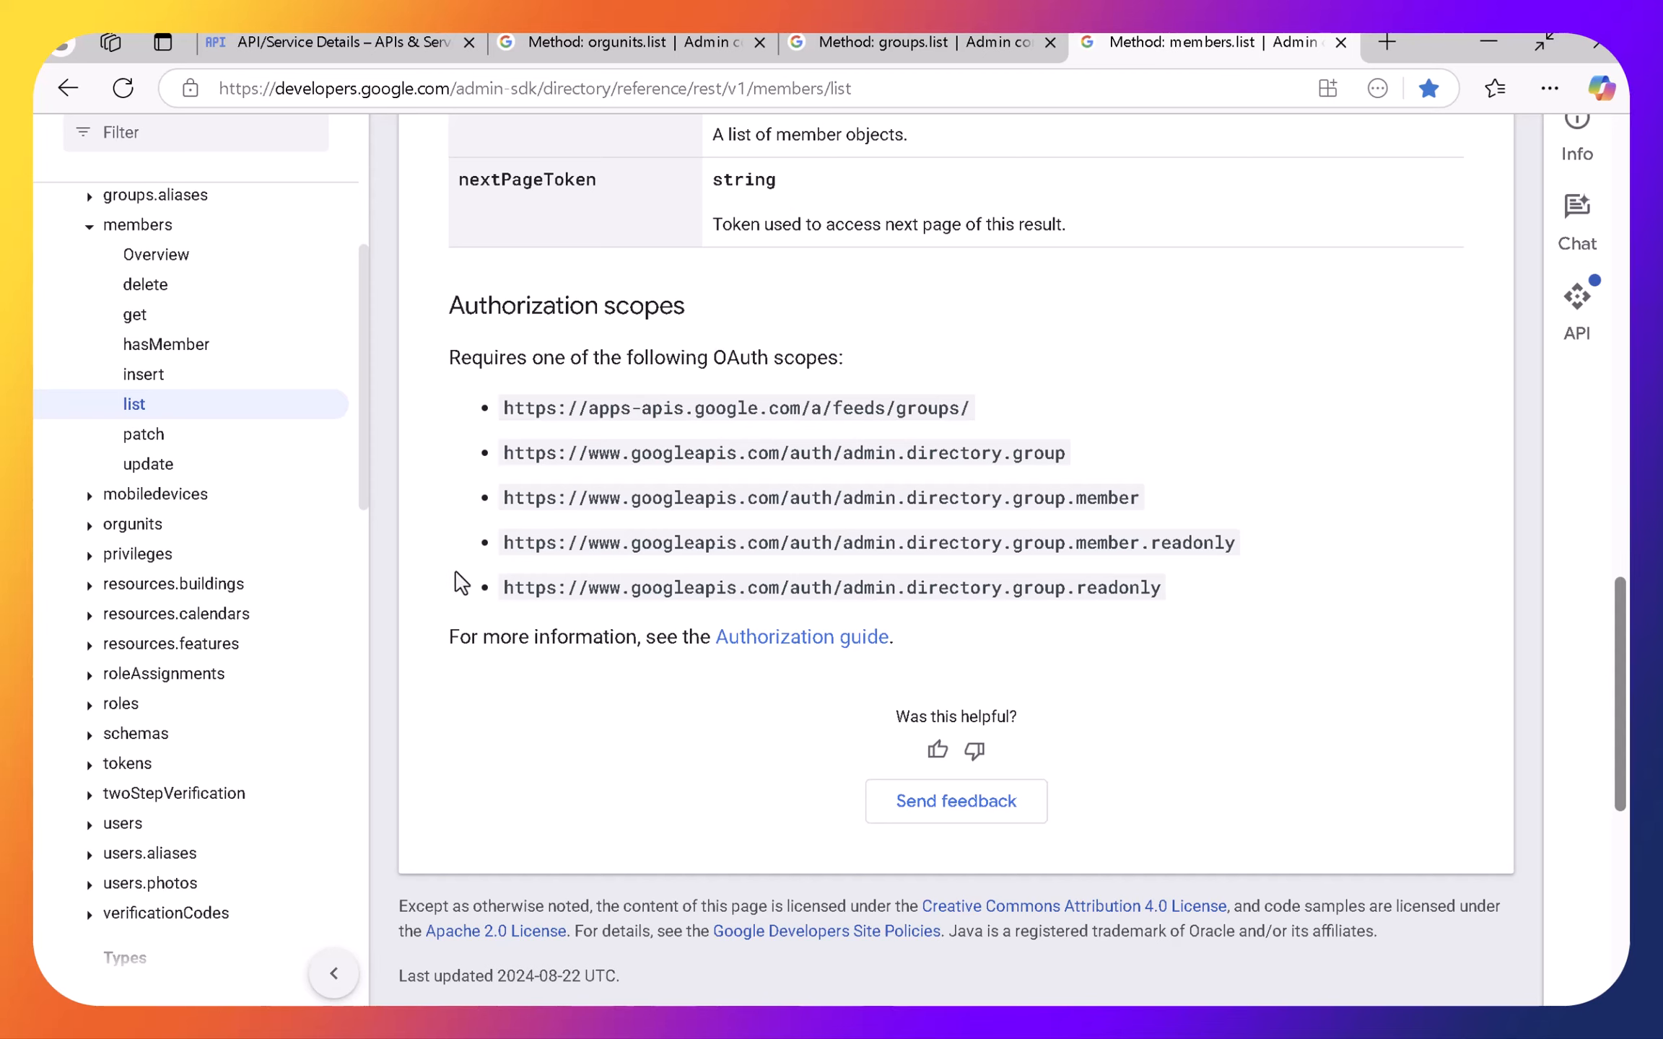
pyautogui.press('F11')
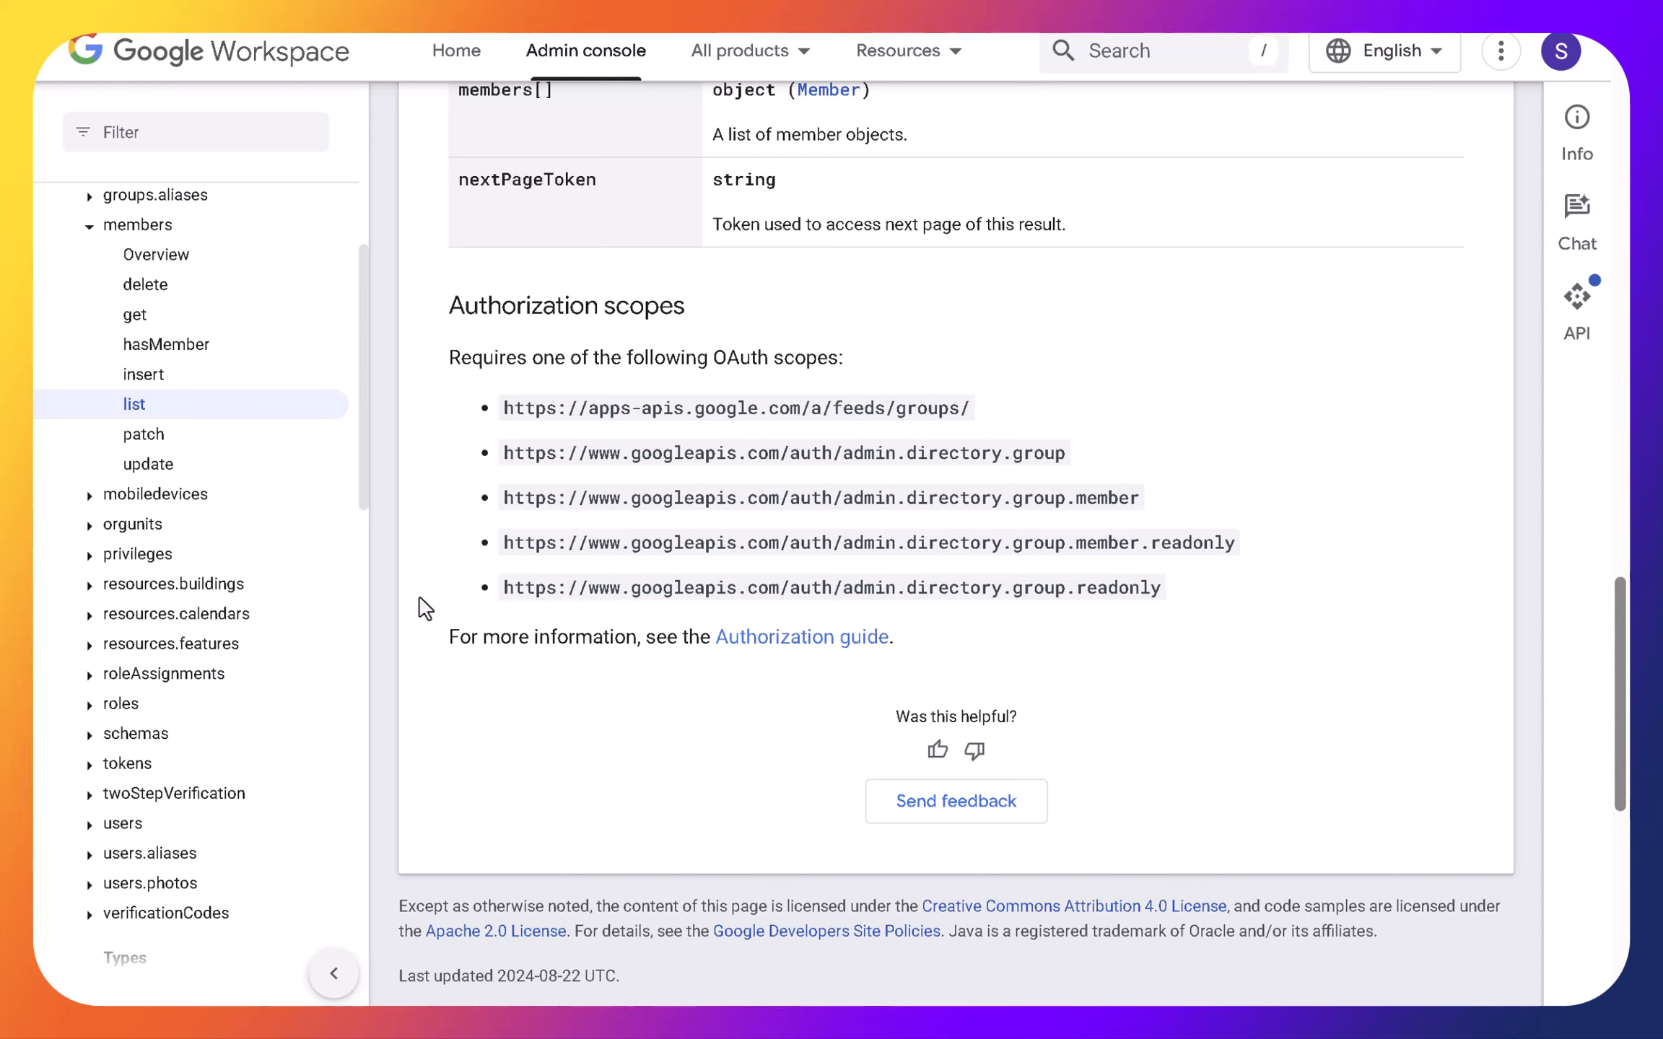
pyautogui.moveTo(503, 590); pyautogui.dragTo(1174, 593)
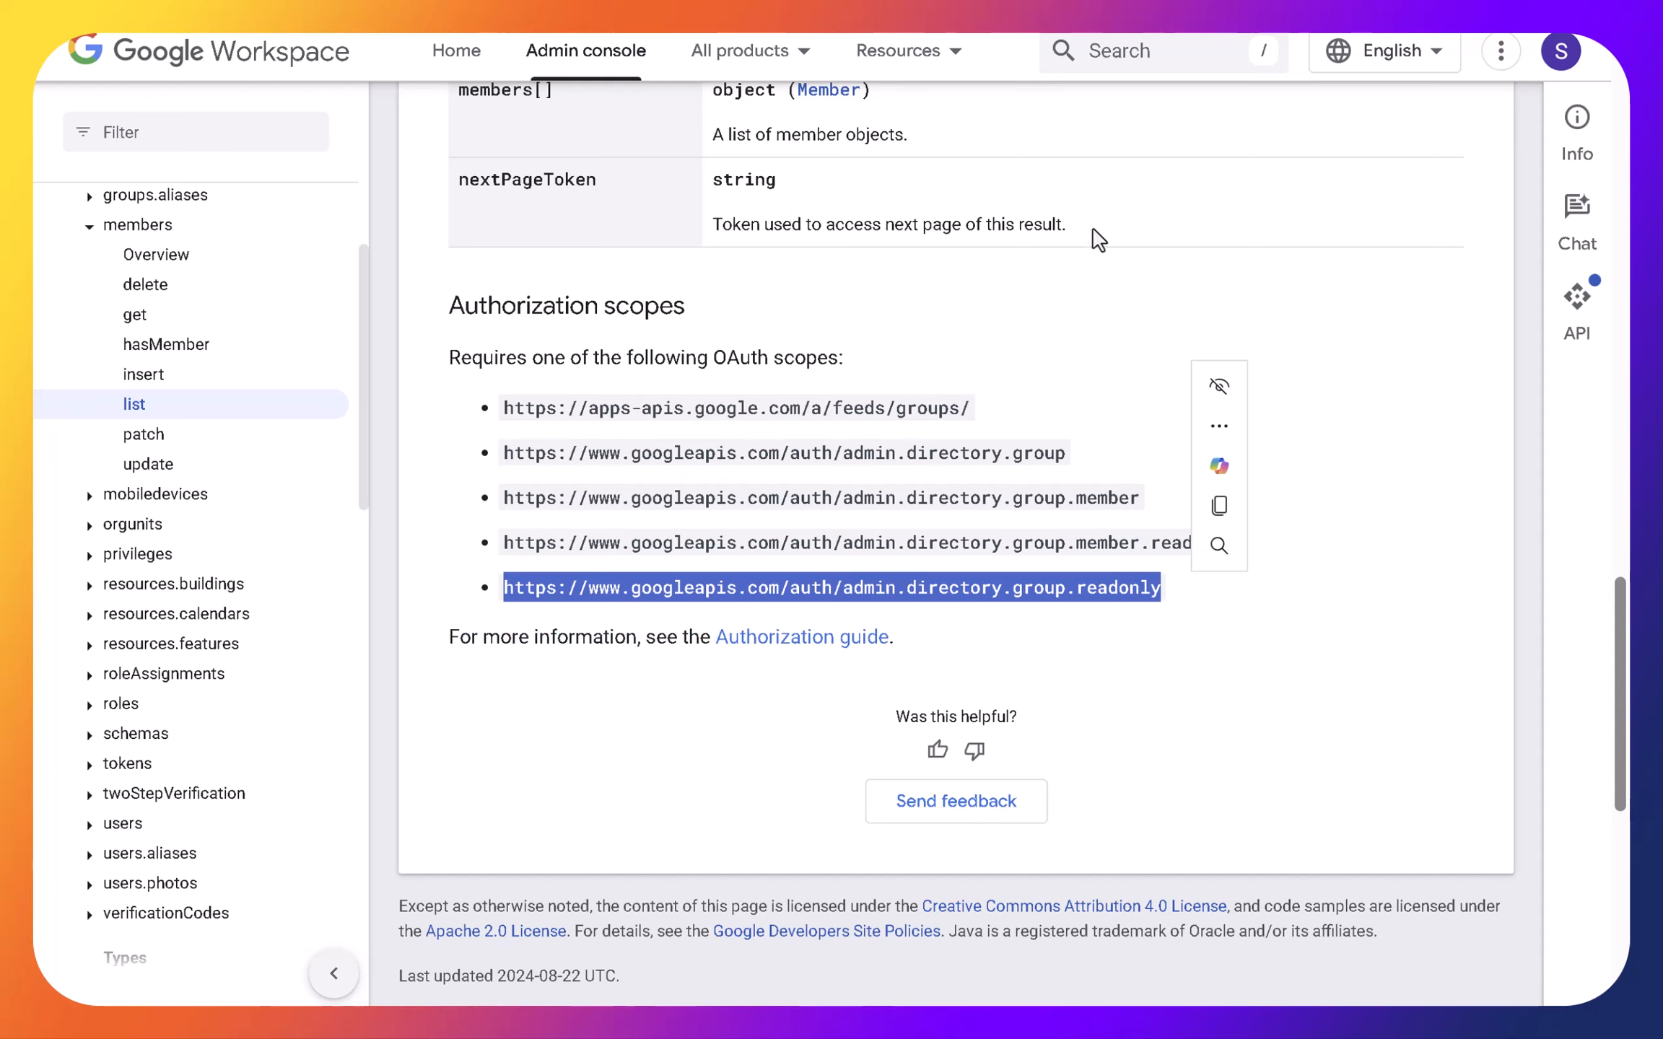
pyautogui.moveTo(970, 39)
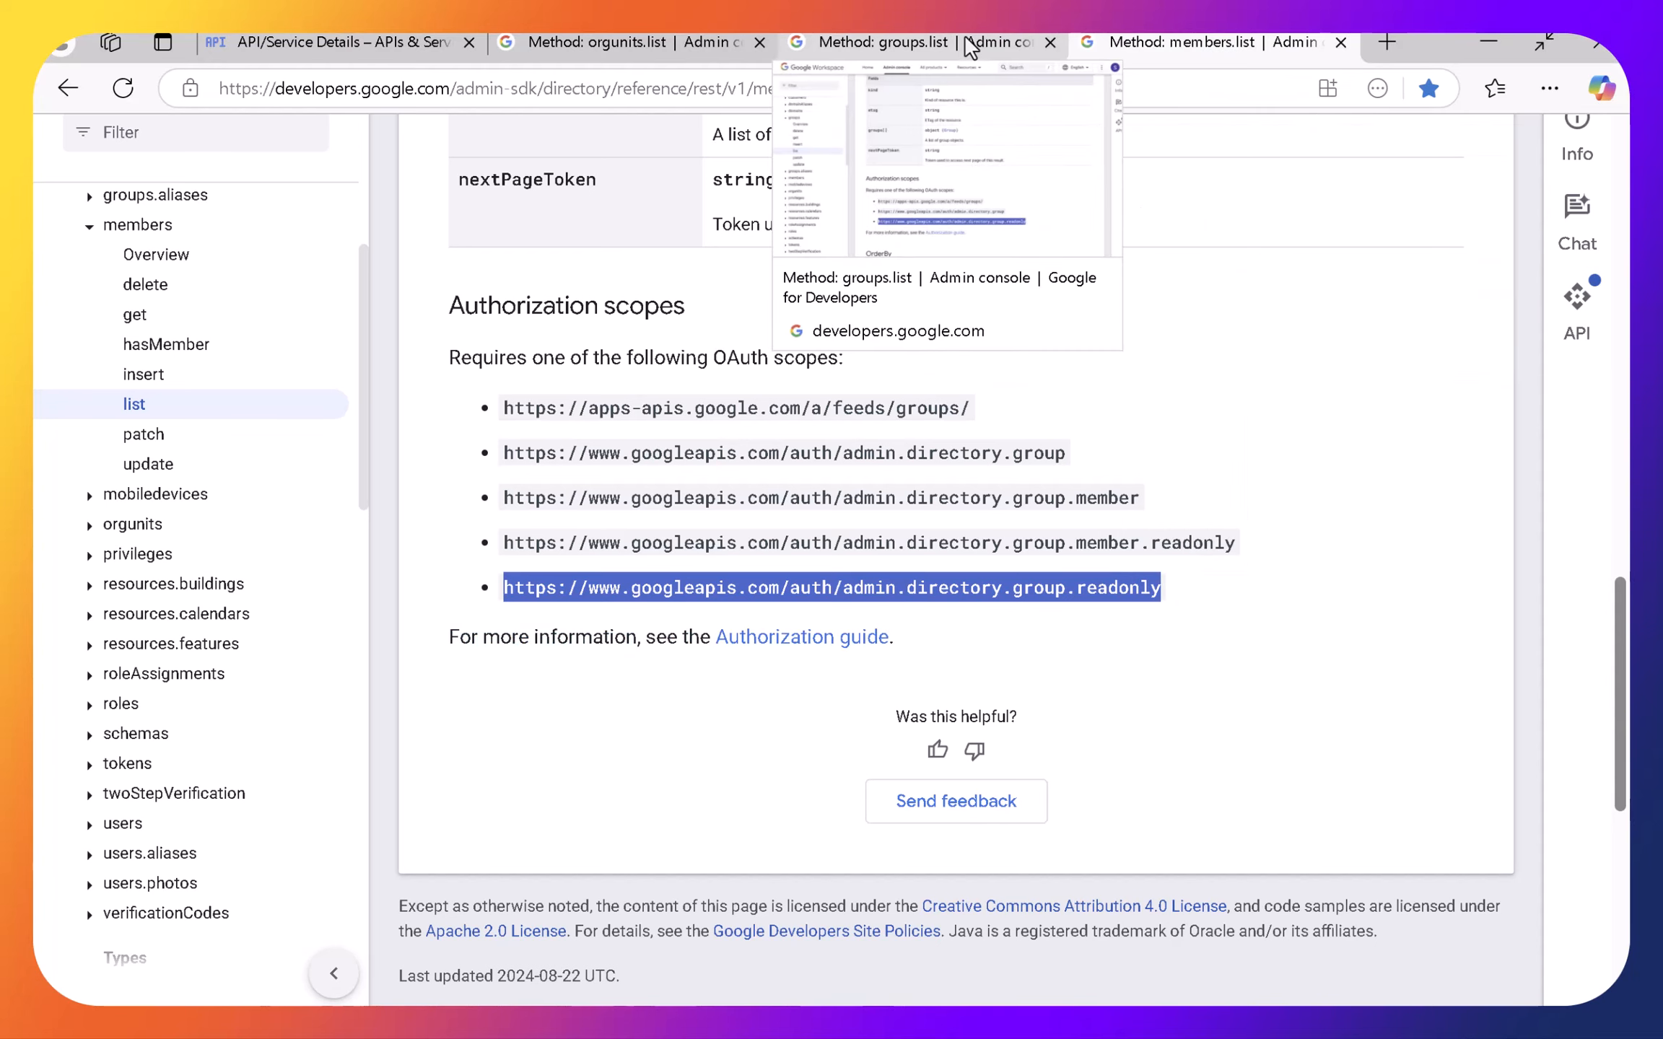
pyautogui.click(967, 41)
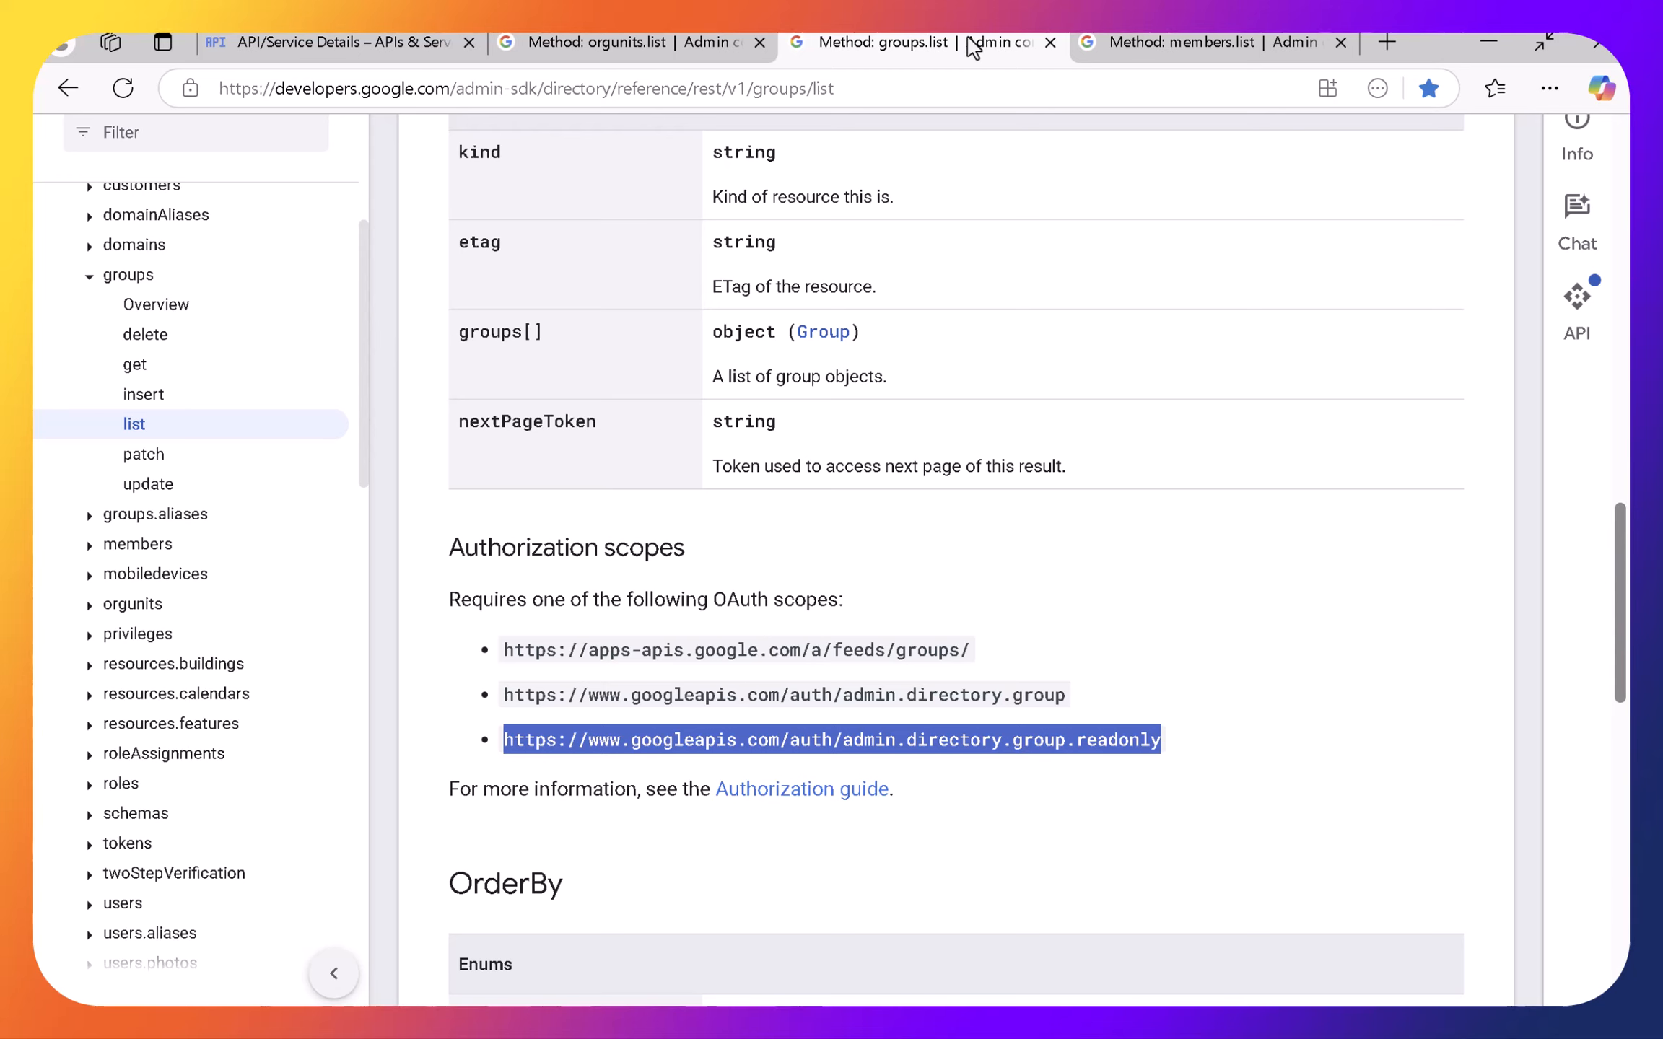